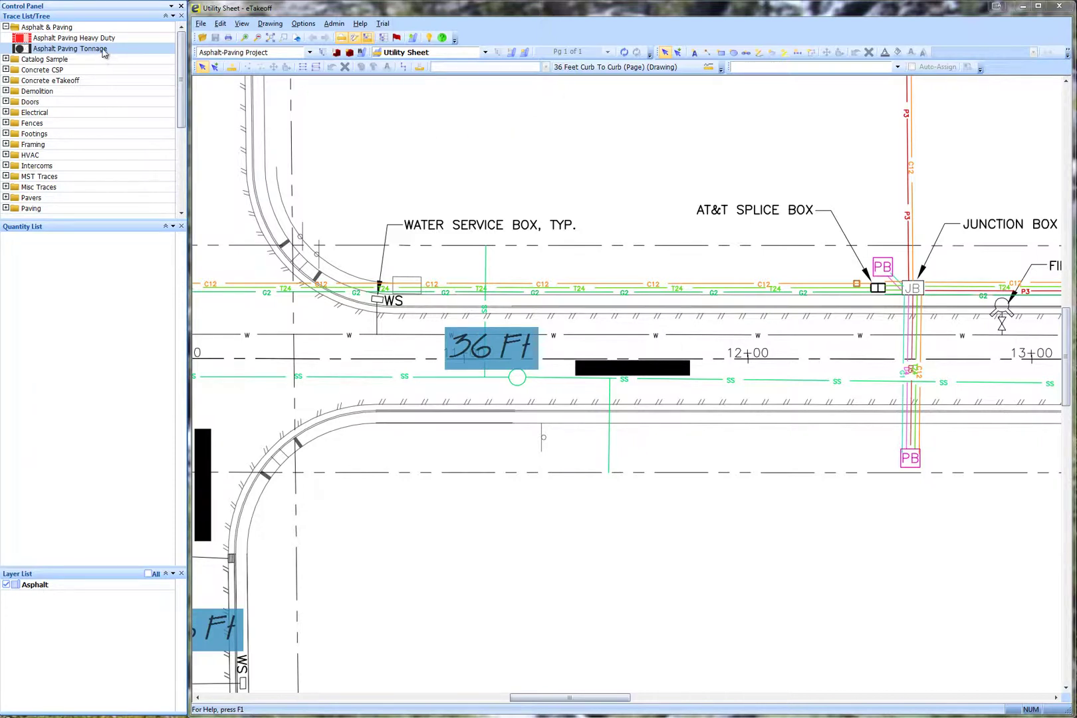
Trace a four-corner Asphalt Paving Tonnage area from the water service box to the junction box (6893 sq ft).
{"action": "left_click", "coordinate": [231, 66]}
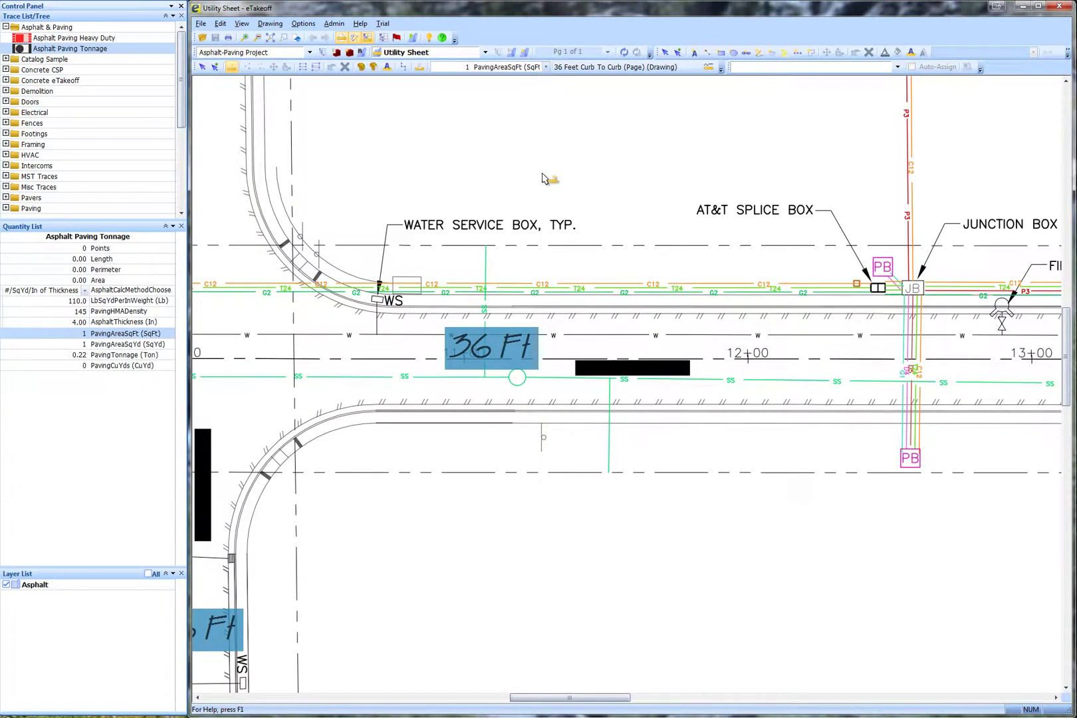
{"action": "left_click", "coordinate": [411, 316]}
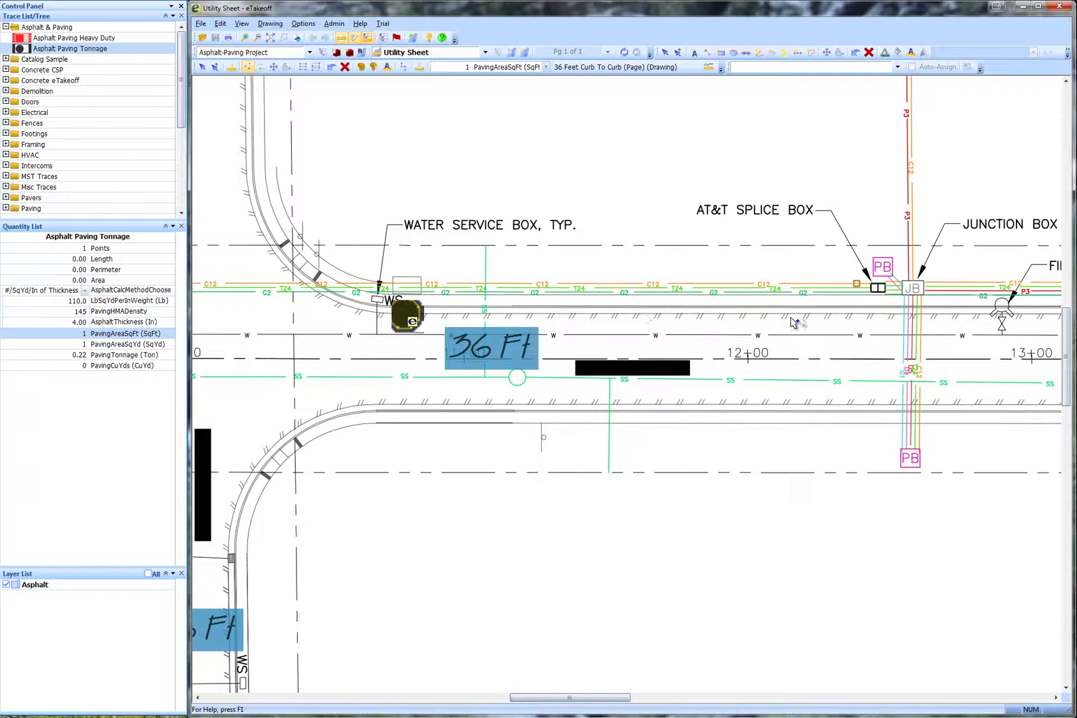
{"action": "left_click", "coordinate": [885, 316]}
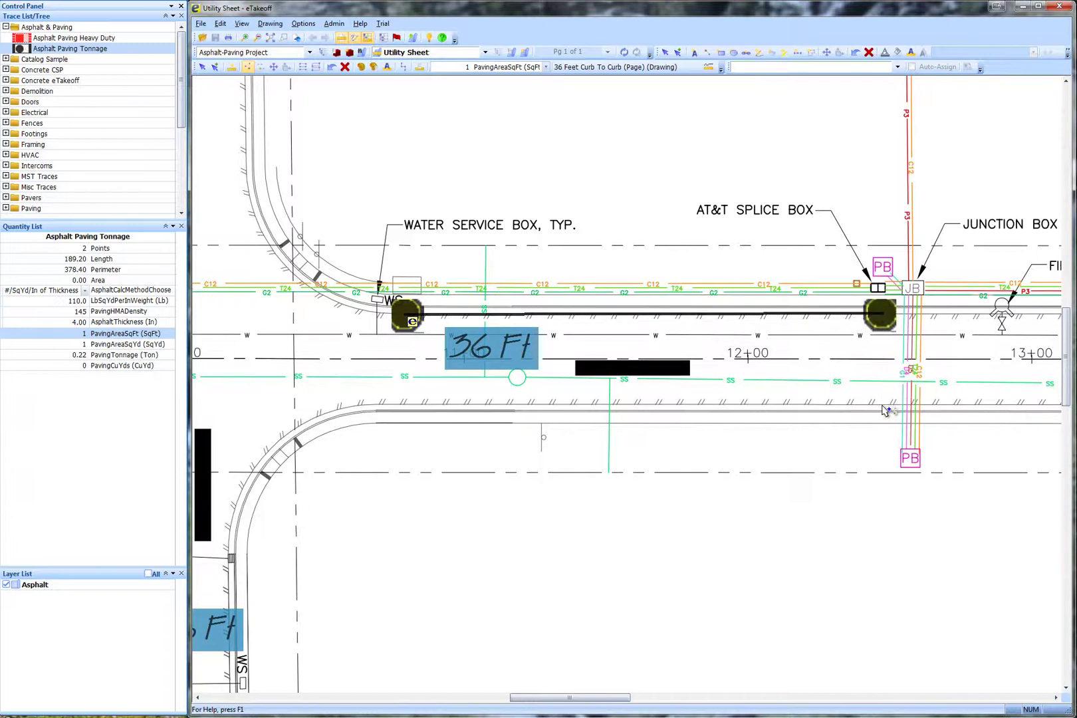
{"action": "left_click", "coordinate": [881, 406]}
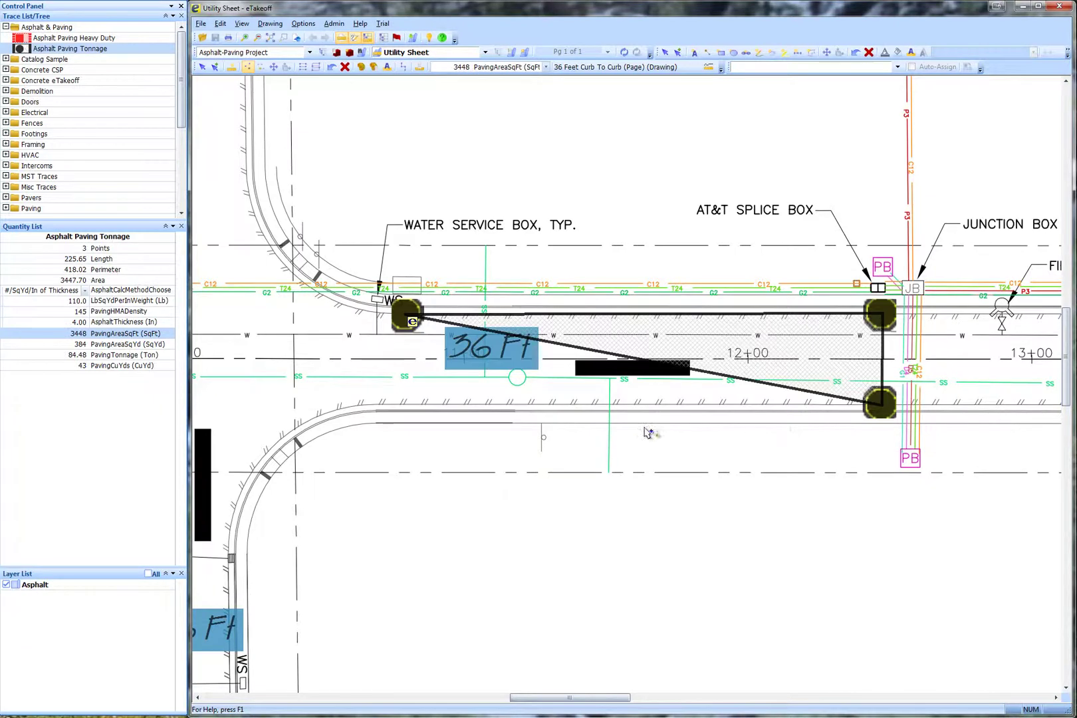
{"action": "left_click", "coordinate": [399, 407]}
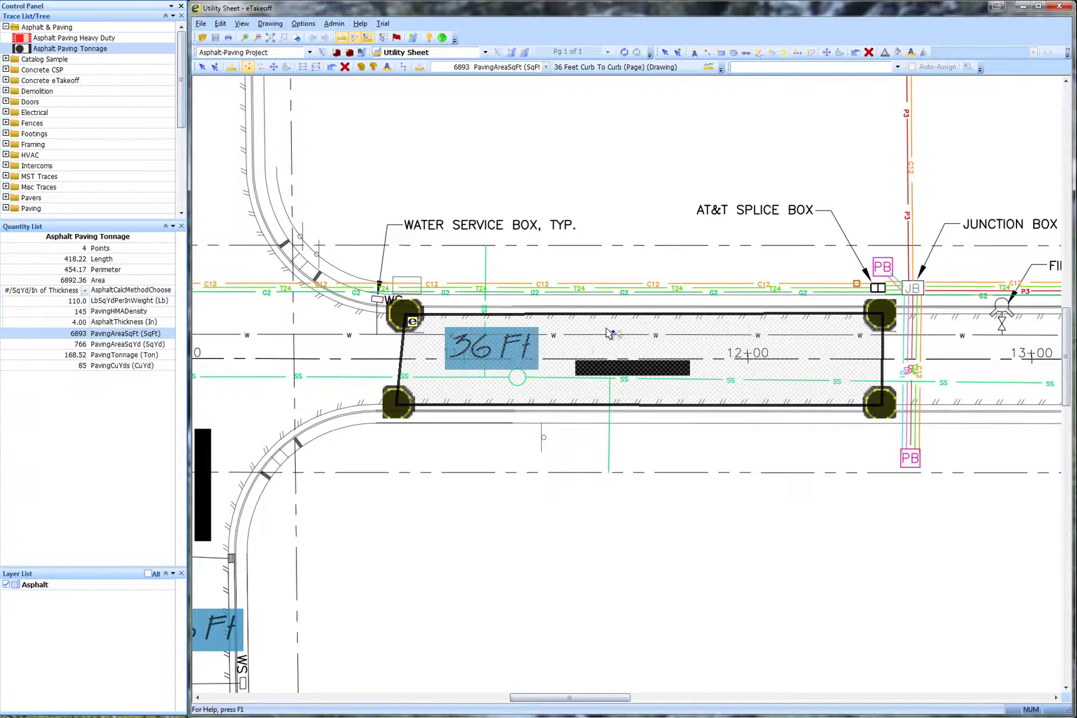
{"action": "key", "text": "Escape"}
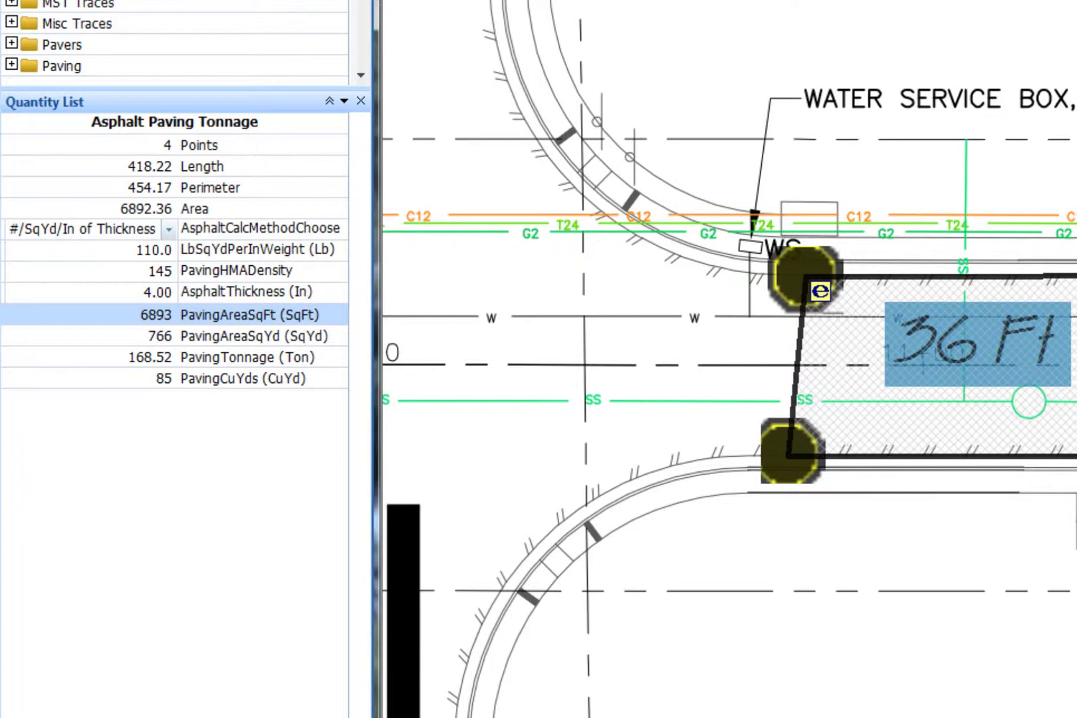
{"action": "mouse_move", "coordinate": [273, 286]}
{"action": "left_click", "coordinate": [169, 229]}
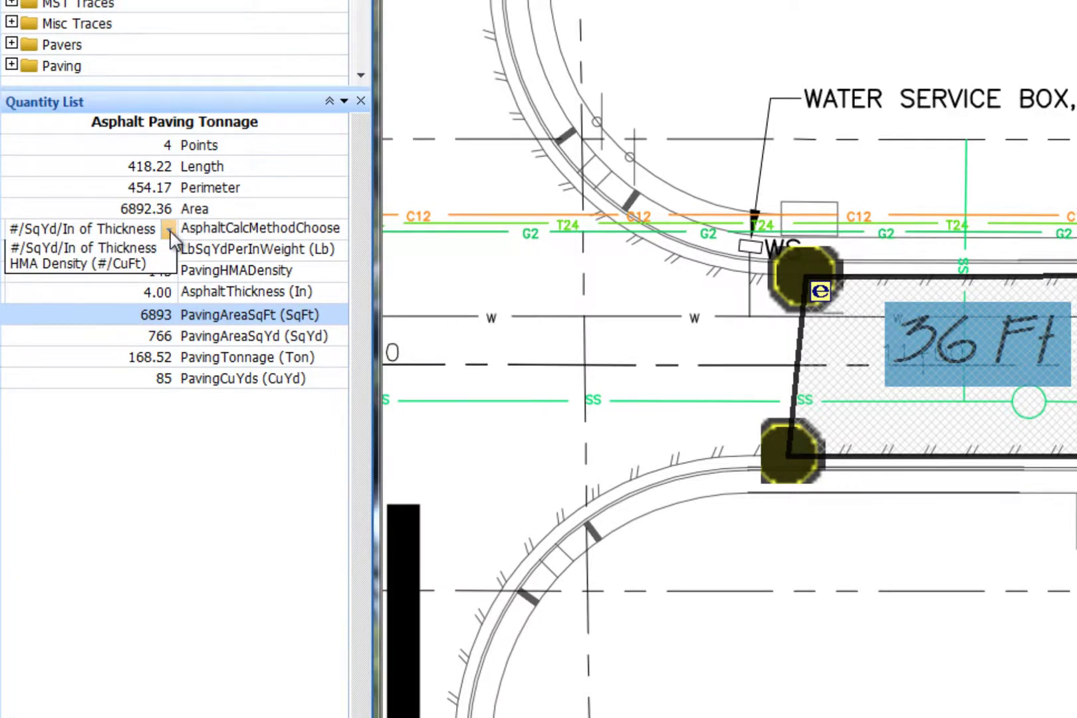
{"action": "left_click", "coordinate": [171, 231]}
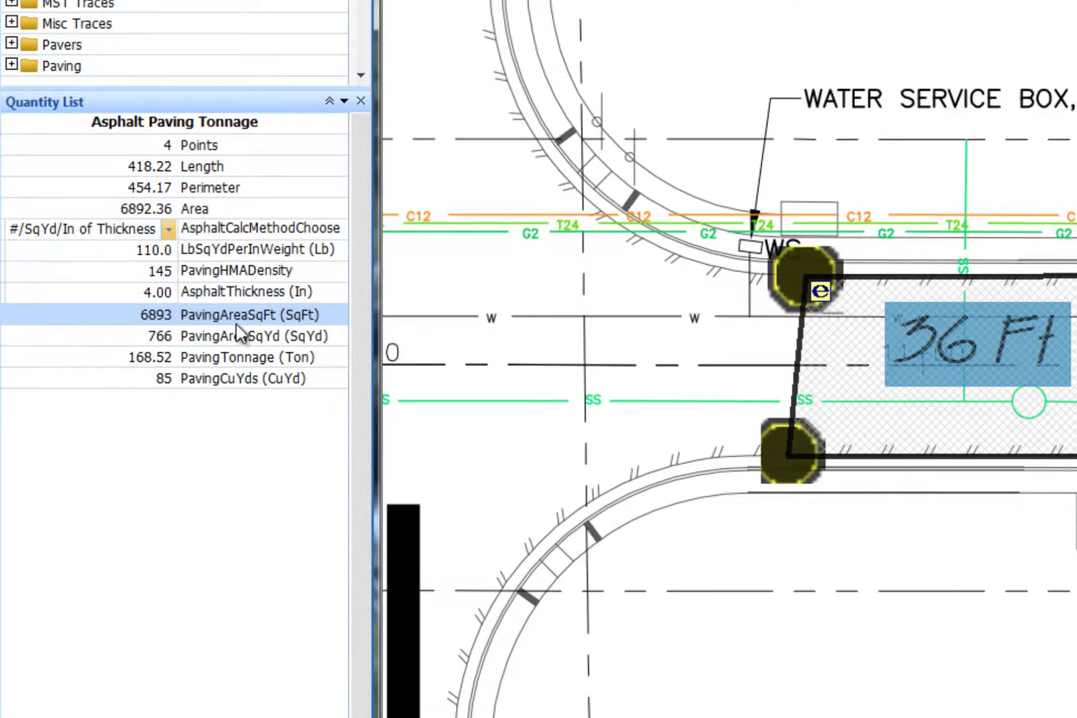
{"action": "mouse_move", "coordinate": [237, 326]}
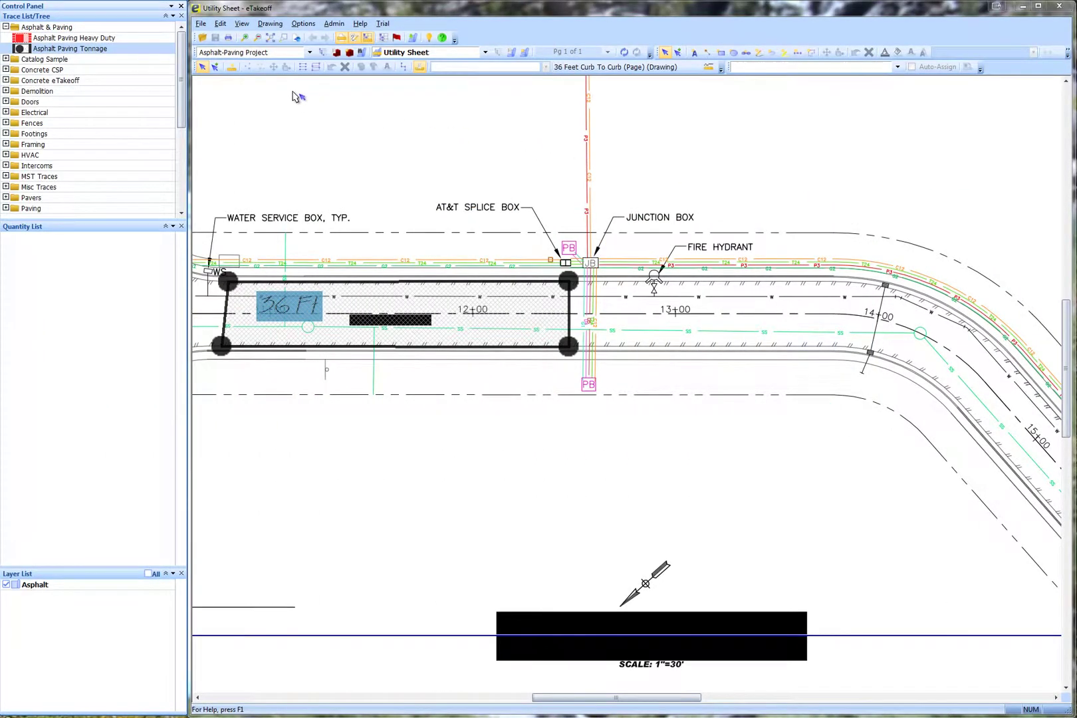
Trace a second four-corner asphalt area east of the fire hydrant: 4018 sq ft, 98.34 tons.
{"action": "left_click", "coordinate": [232, 68]}
{"action": "scroll", "coordinate": [628, 295], "scroll_direction": "up", "scroll_amount": 2}
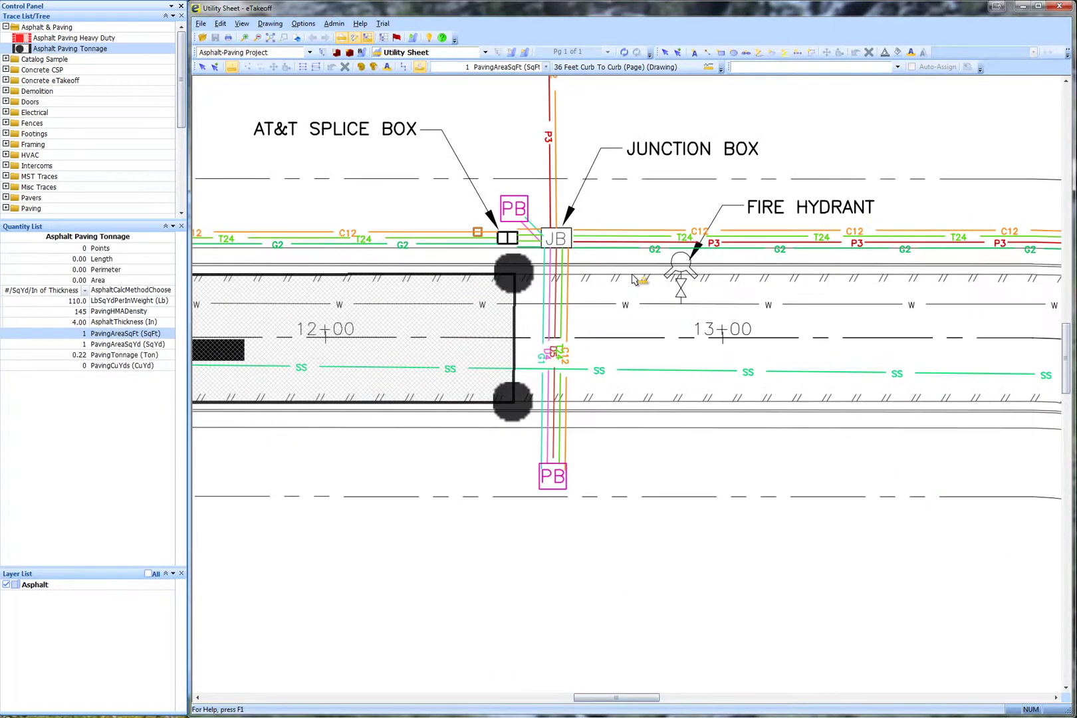
{"action": "left_click", "coordinate": [638, 280]}
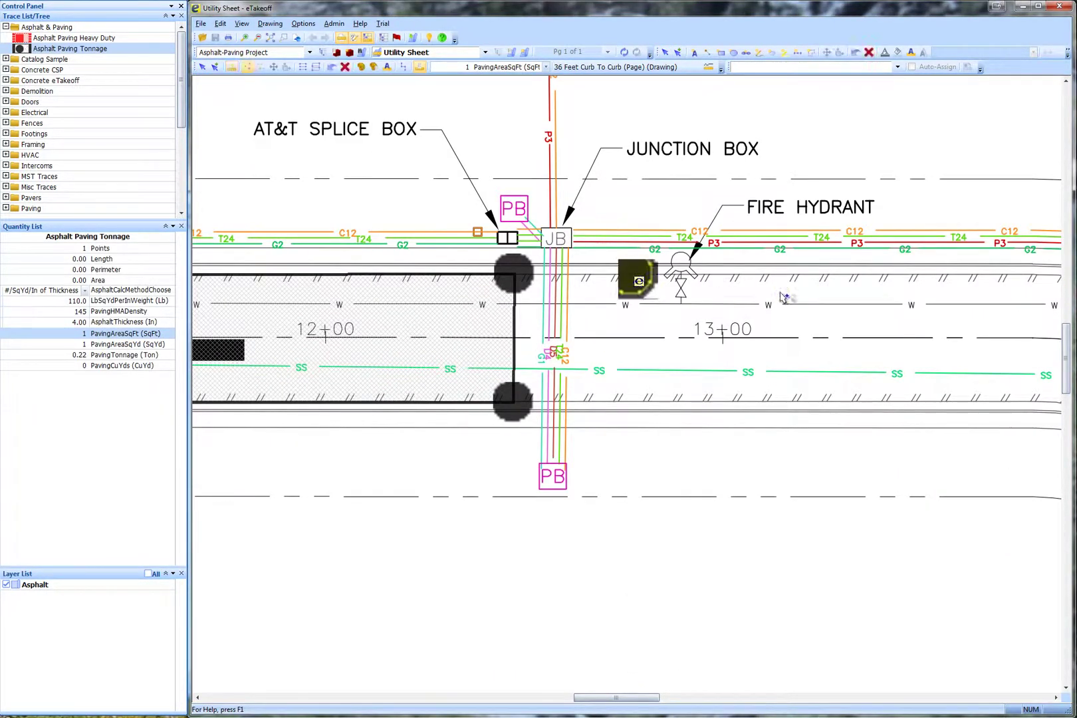
{"action": "left_click", "coordinate": [1020, 278]}
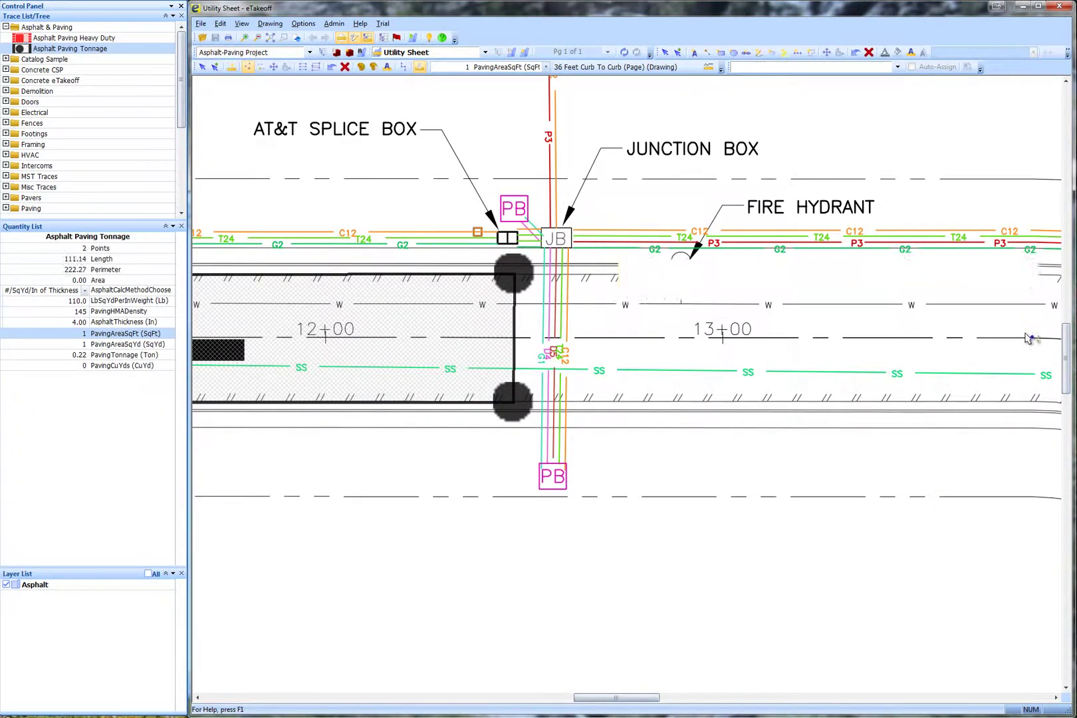
{"action": "left_click", "coordinate": [1022, 398]}
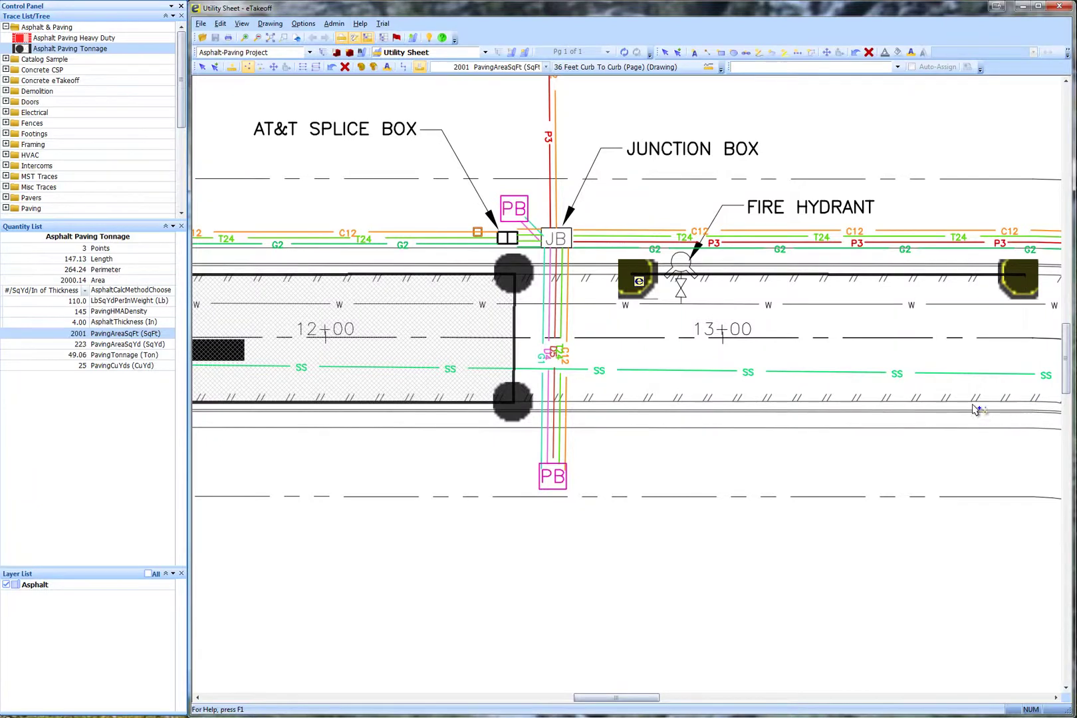
{"action": "left_click", "coordinate": [637, 397]}
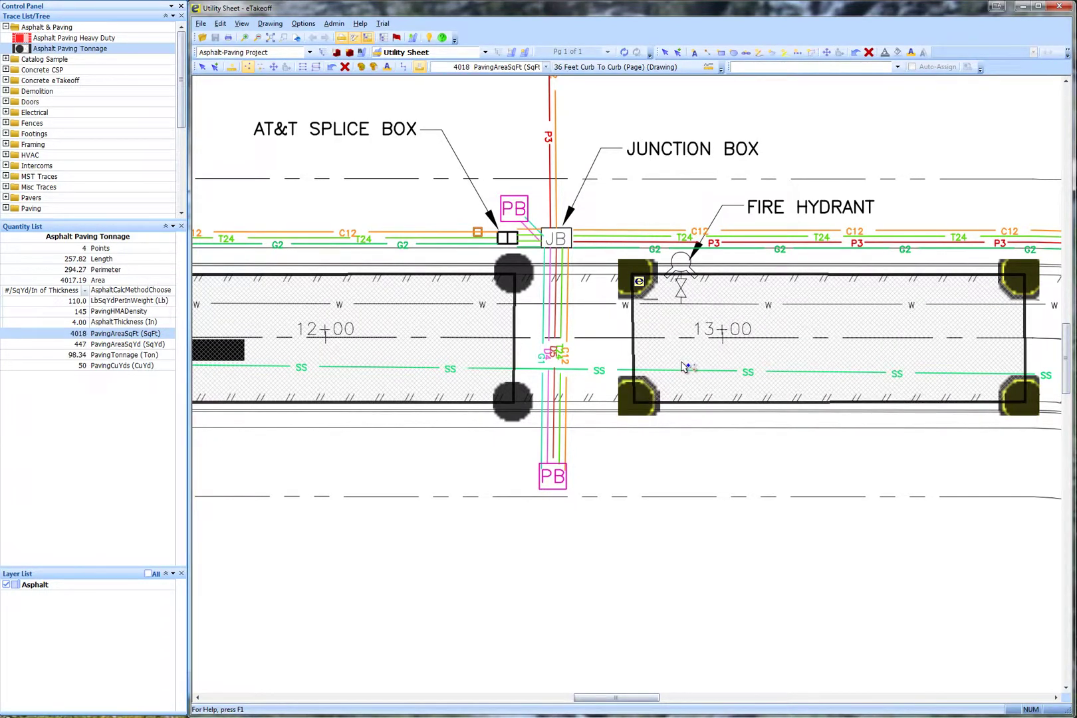
{"action": "key", "text": "Escape"}
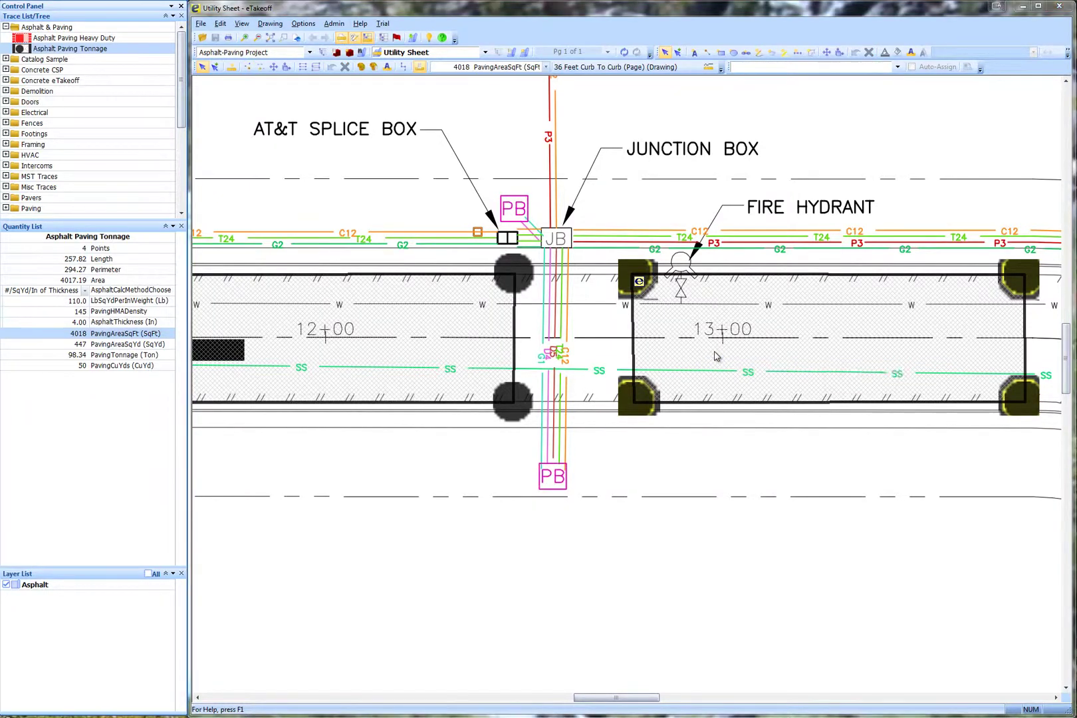
Rename the second asphalt area's description to 'Asphalt Paving Tonnage Area 2'.
{"action": "double_click", "coordinate": [716, 356]}
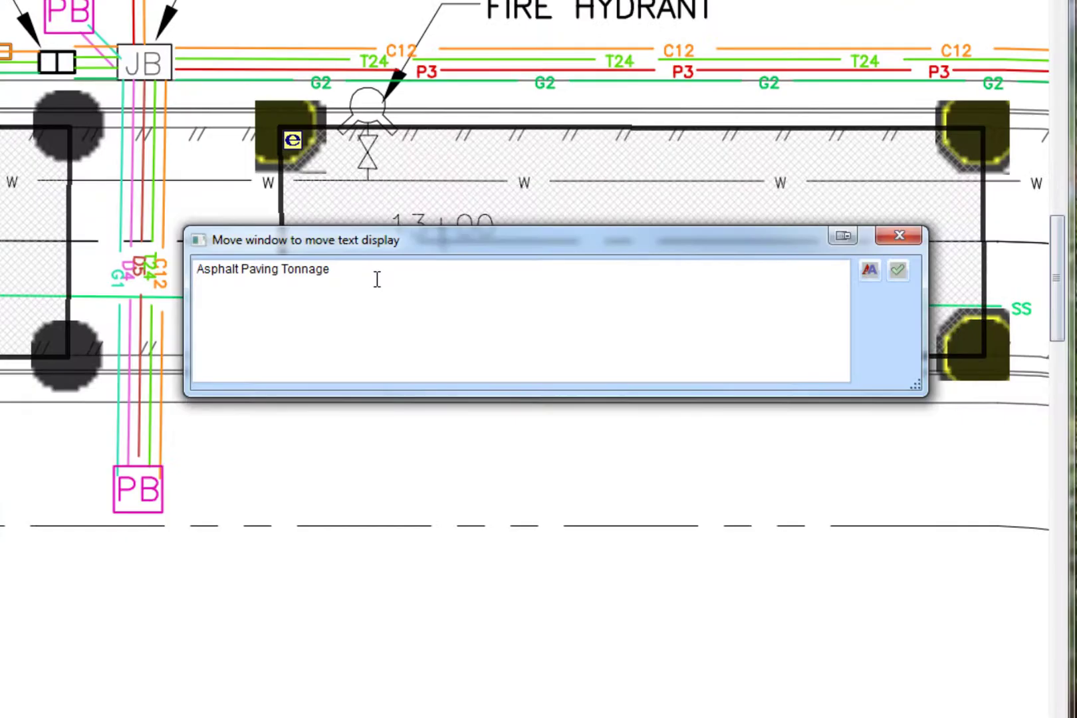
{"action": "type", "text": "Area "}
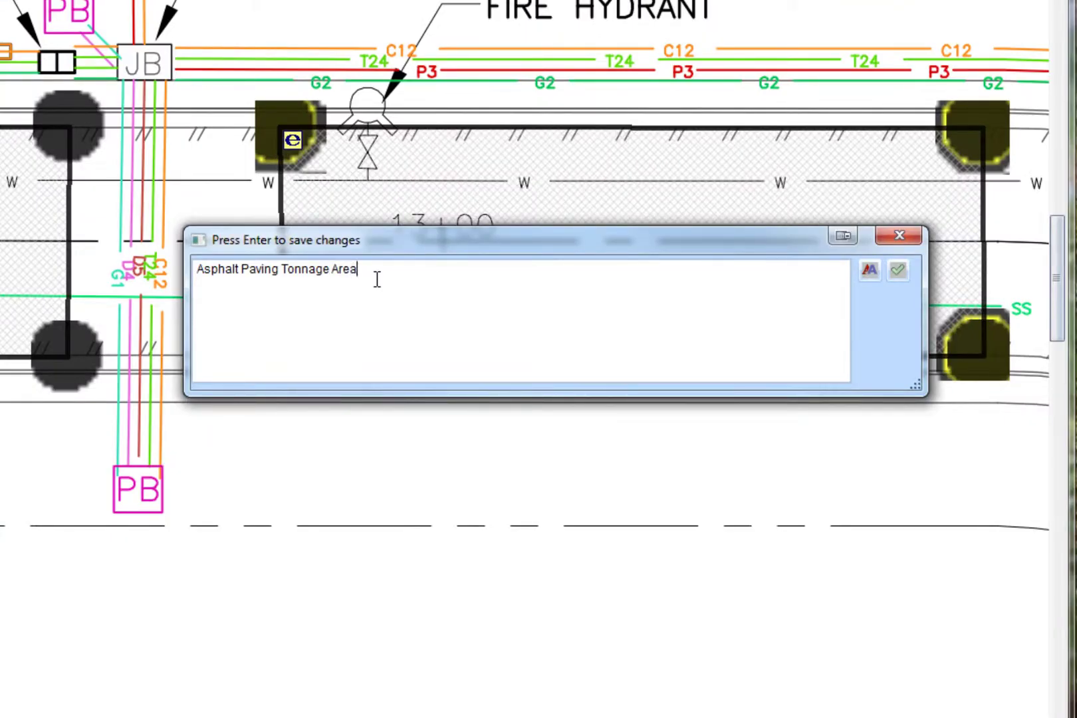
{"action": "type", "text": "2"}
{"action": "left_click", "coordinate": [904, 272]}
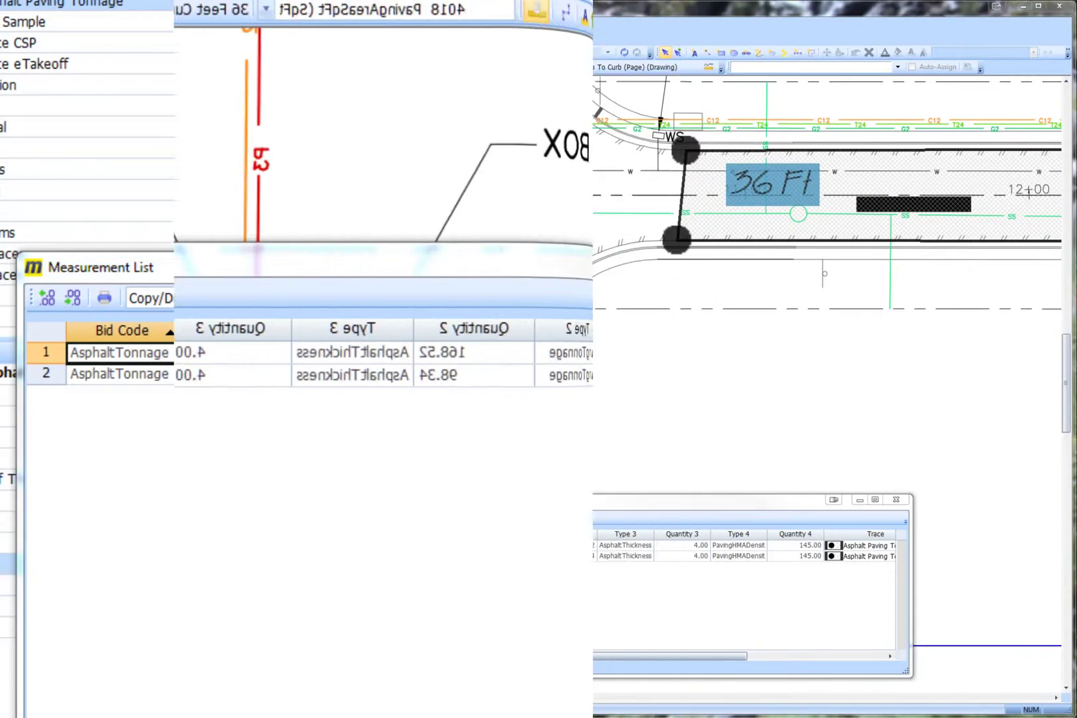
Trace a Base area around the intersection following both curb returns, about 9090 sq ft.
{"action": "left_click", "coordinate": [231, 68]}
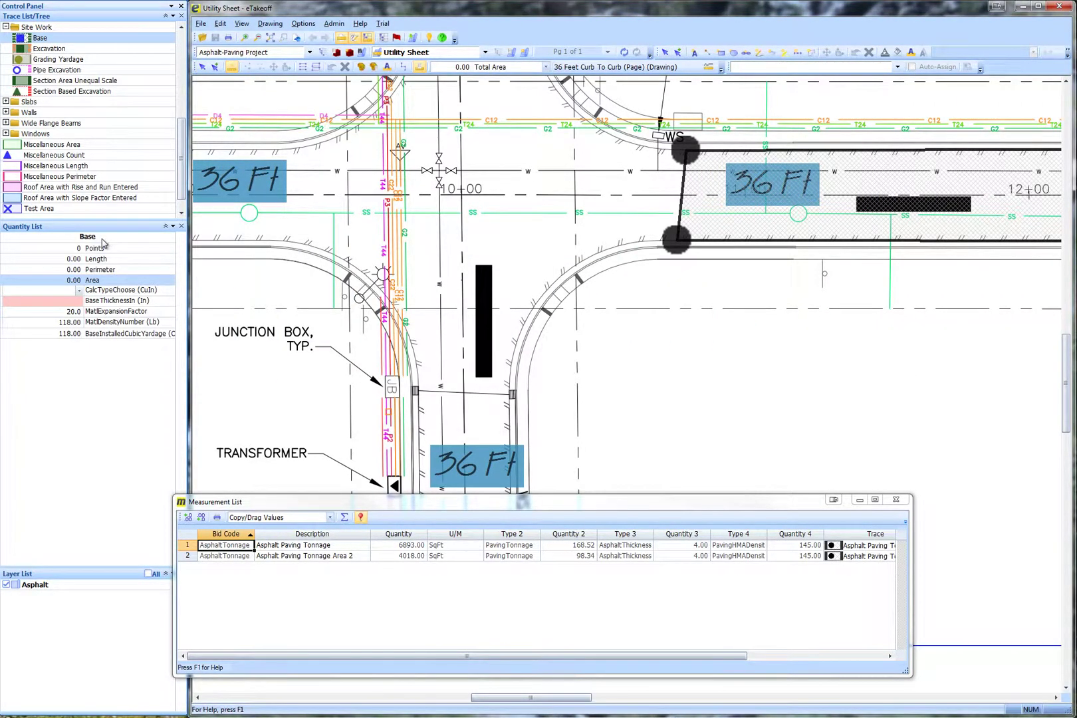
{"action": "left_click", "coordinate": [285, 150]}
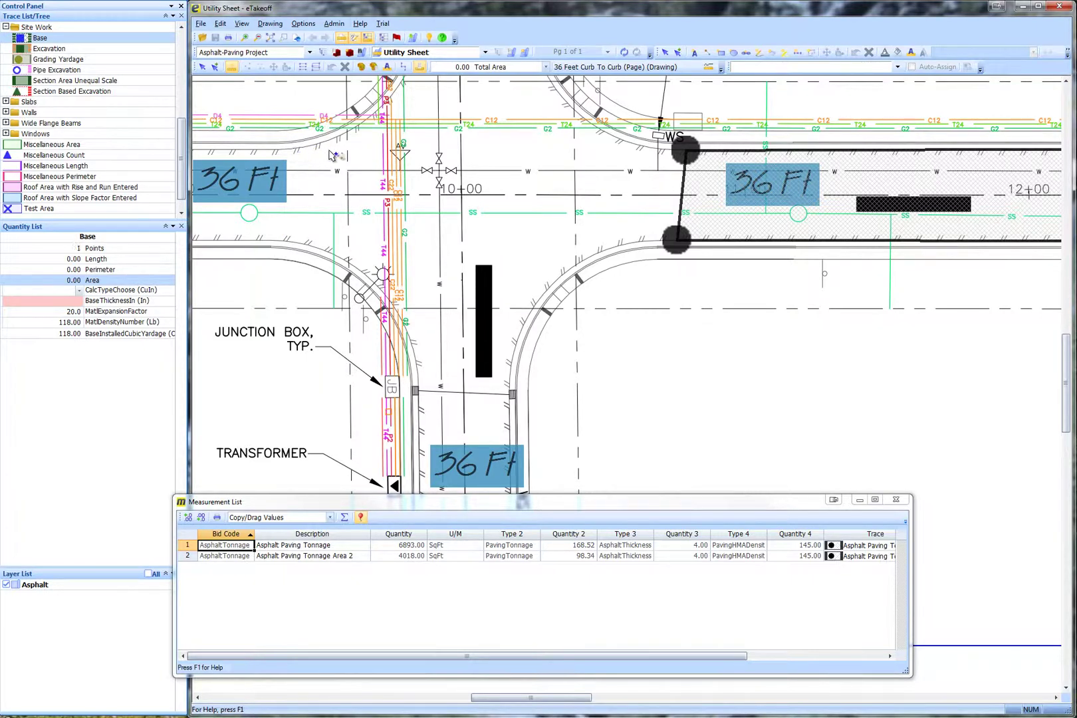
{"action": "left_click", "coordinate": [667, 152]}
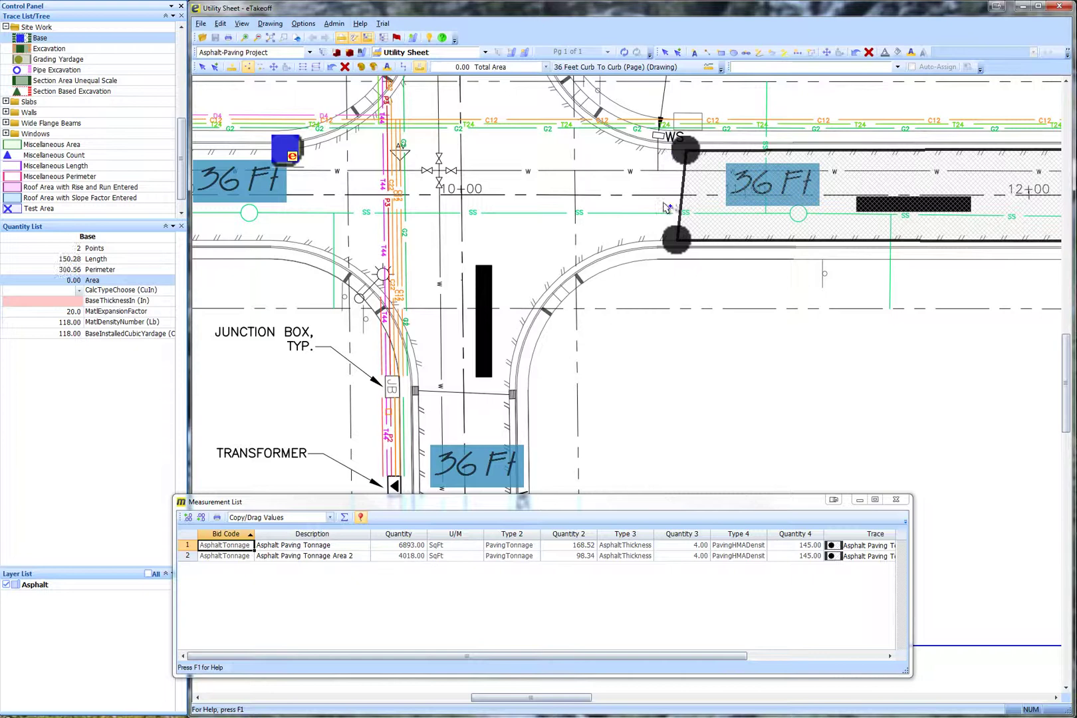
{"action": "left_click", "coordinate": [667, 244]}
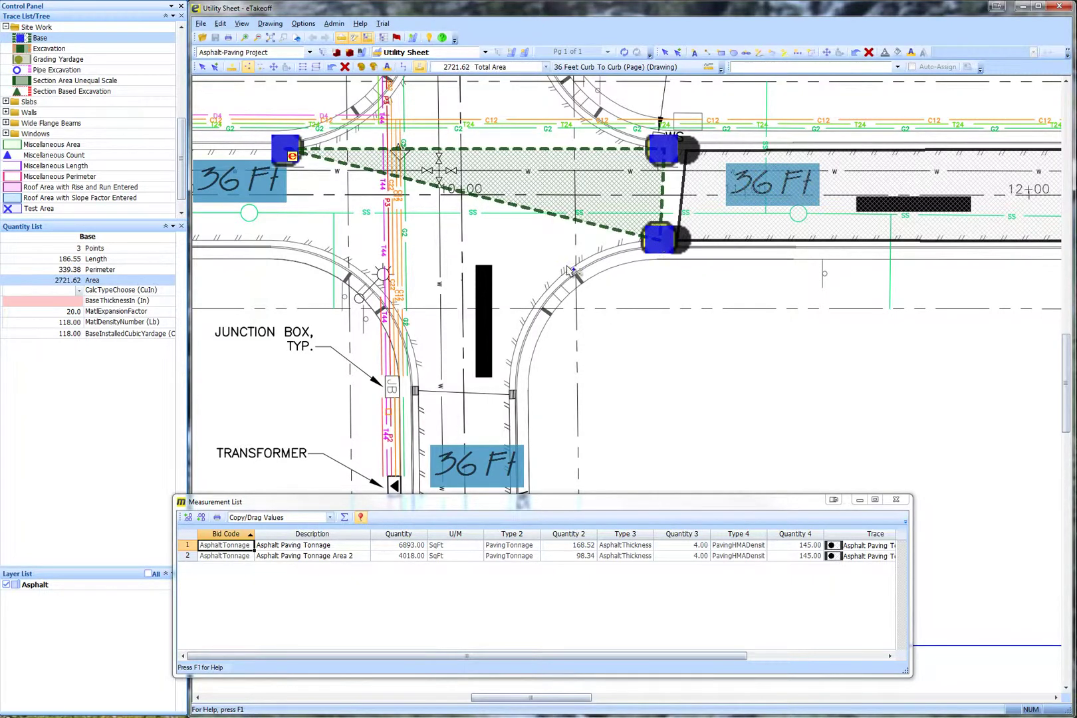
{"action": "left_click", "coordinate": [567, 286]}
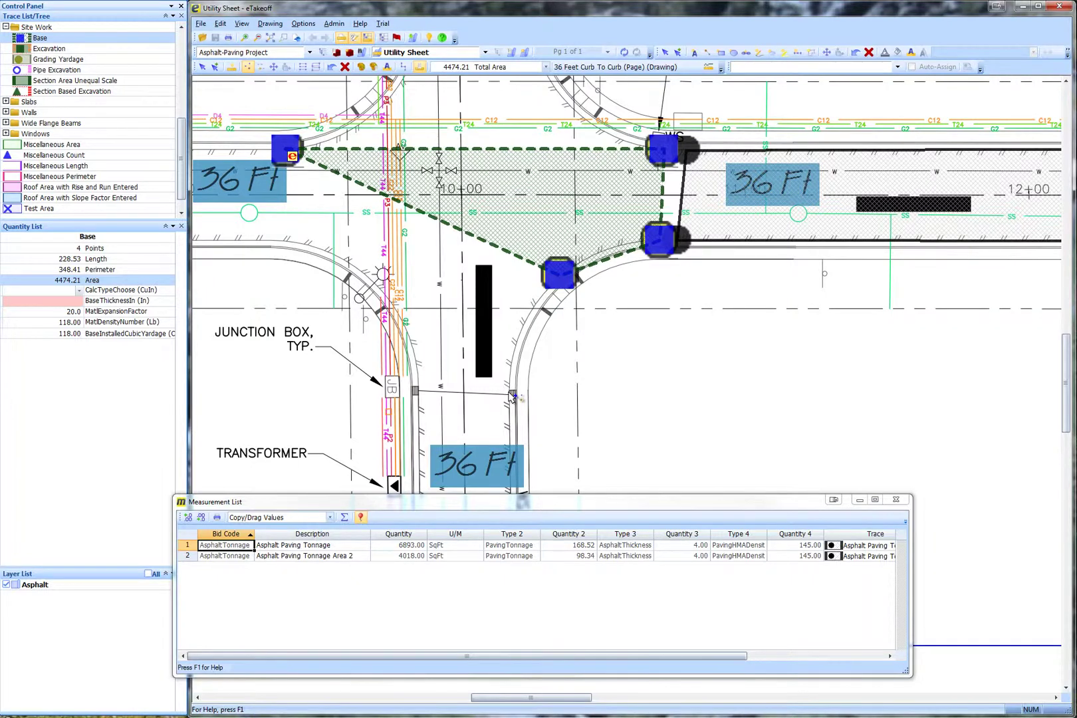
{"action": "left_click", "coordinate": [511, 396]}
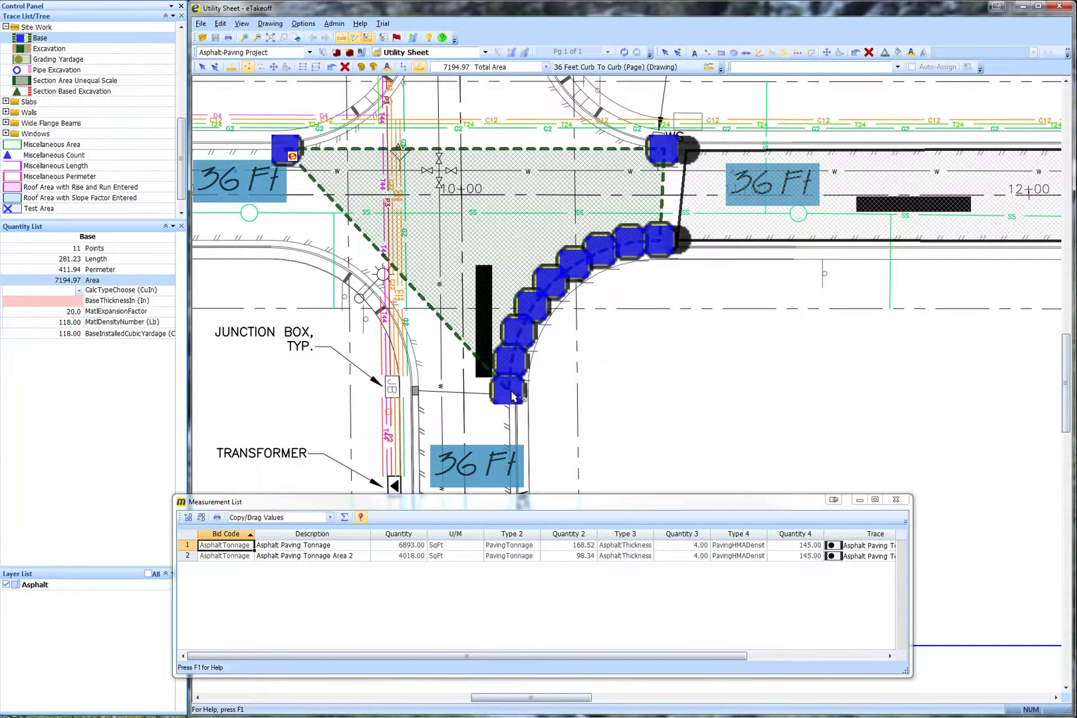
{"action": "left_click", "coordinate": [417, 390]}
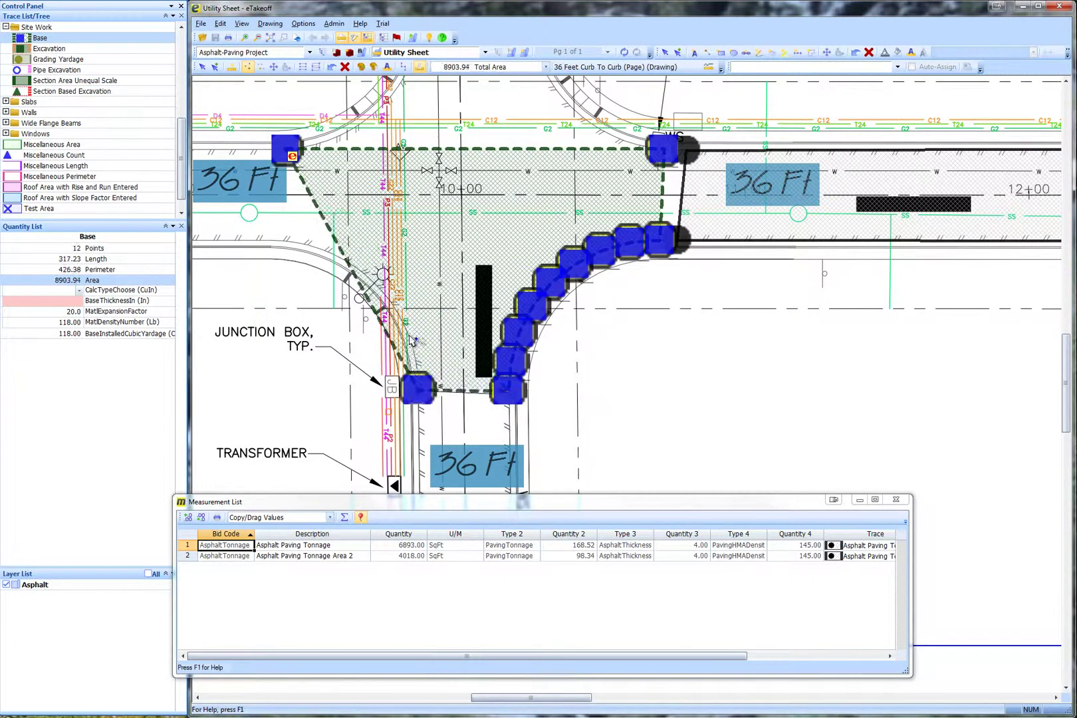
{"action": "left_click", "coordinate": [393, 306]}
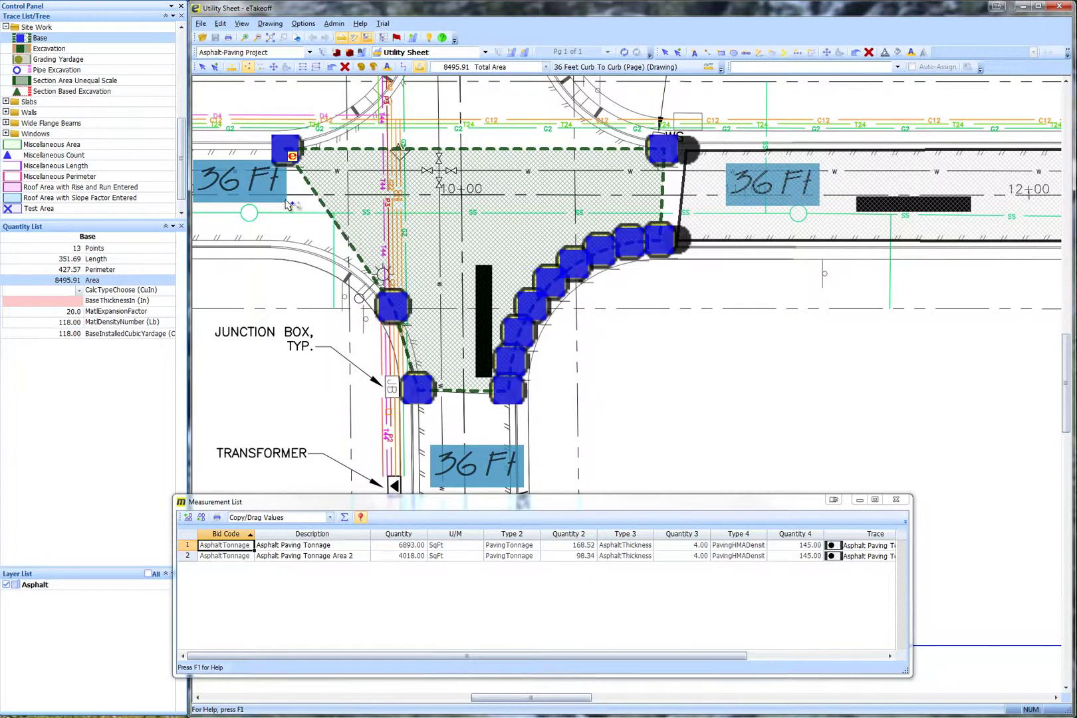
{"action": "left_click", "coordinate": [280, 243]}
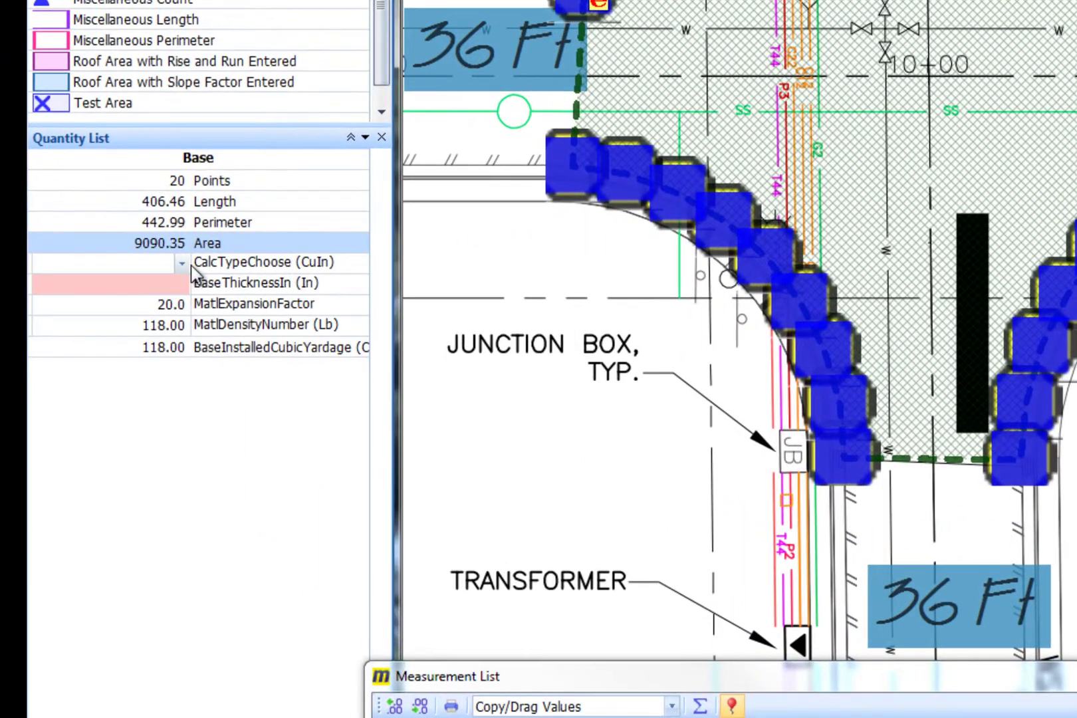
Set the Base calculation to Bulk Density with a 6-inch base thickness (357.55 tons).
{"action": "left_click", "coordinate": [181, 263]}
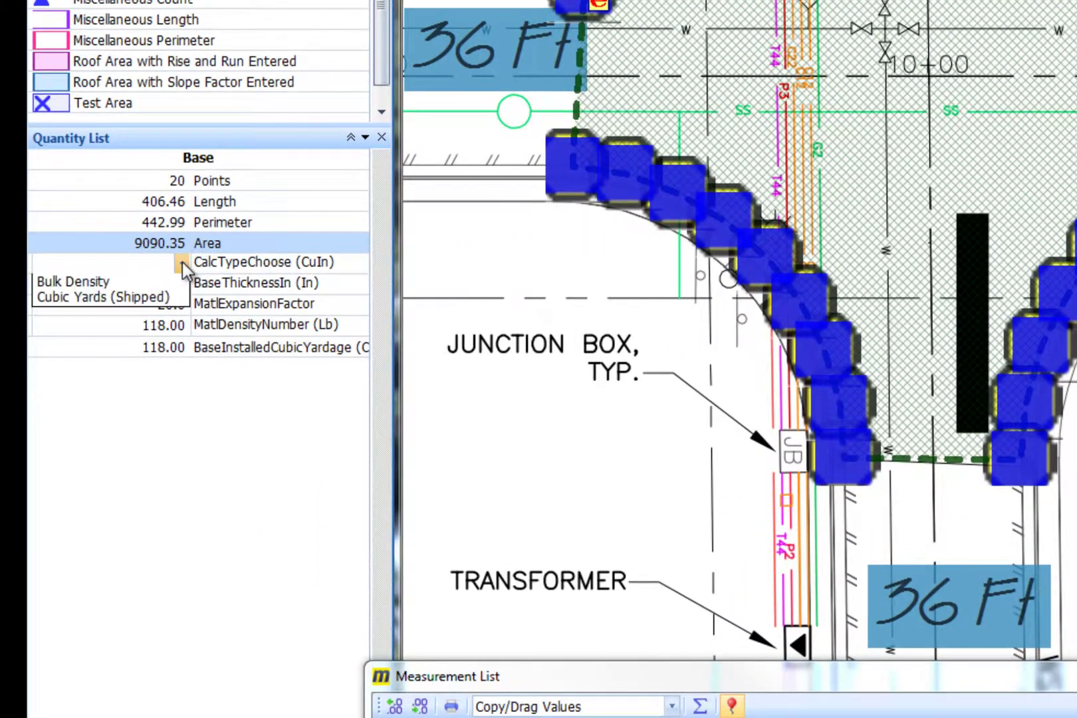
{"action": "left_click", "coordinate": [97, 283]}
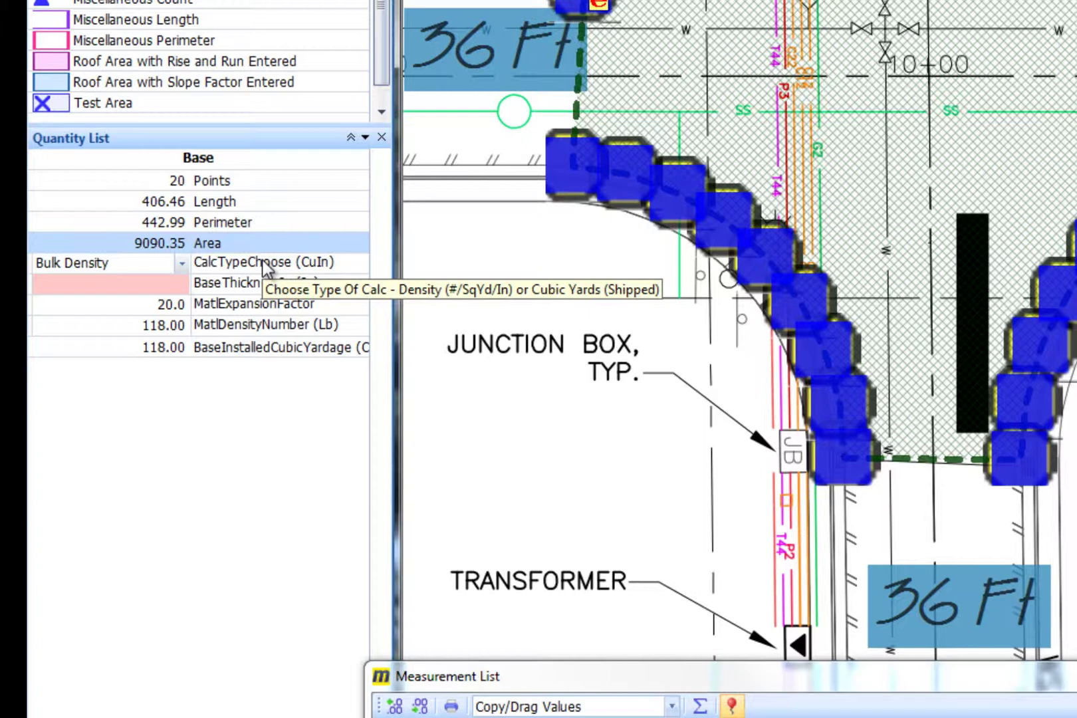
{"action": "left_click", "coordinate": [189, 287]}
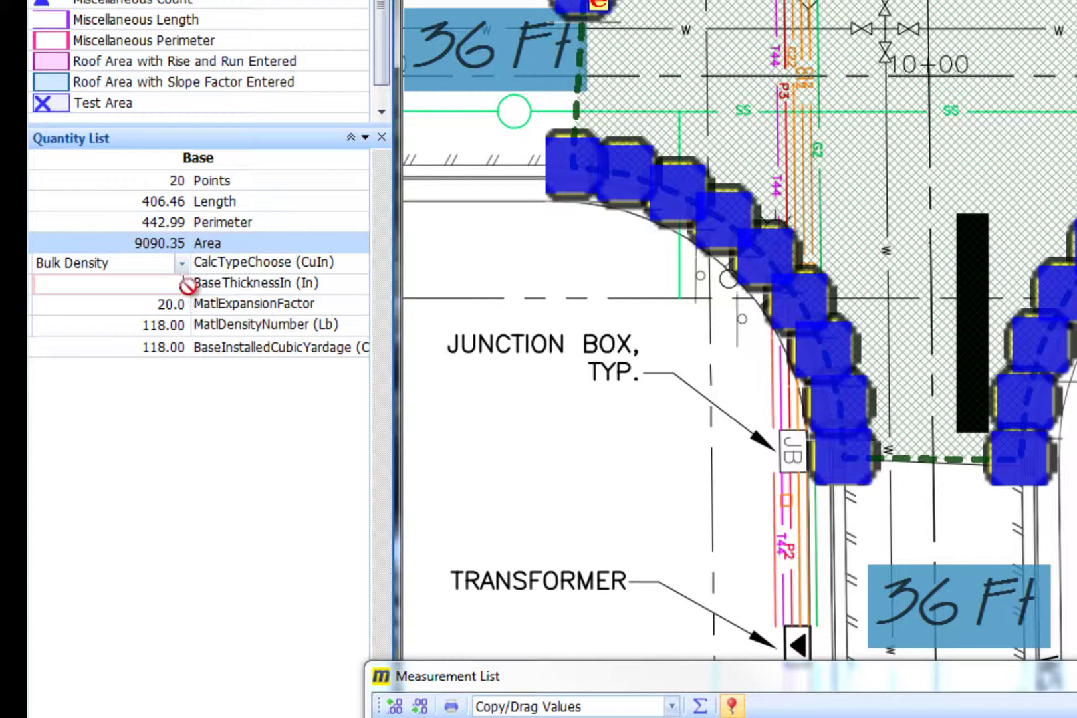
{"action": "type", "text": "6"}
{"action": "key", "text": "Return"}
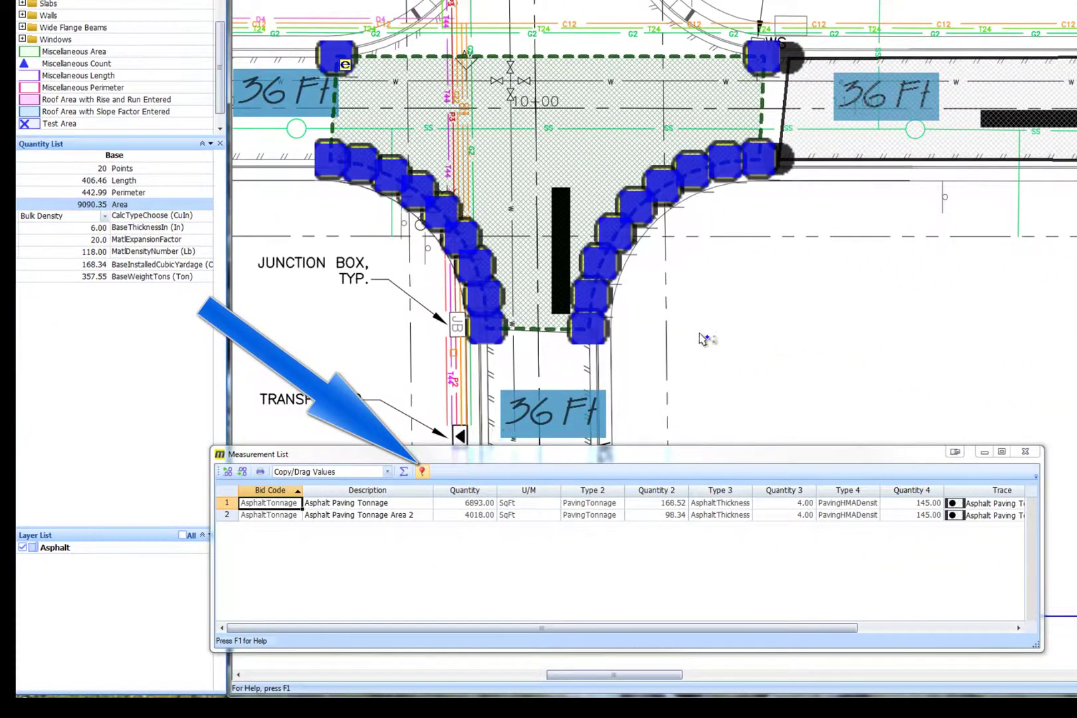
Add the 9090.35 sq ft Base takeoff as the third Measurement List row.
{"action": "left_click", "coordinate": [732, 329]}
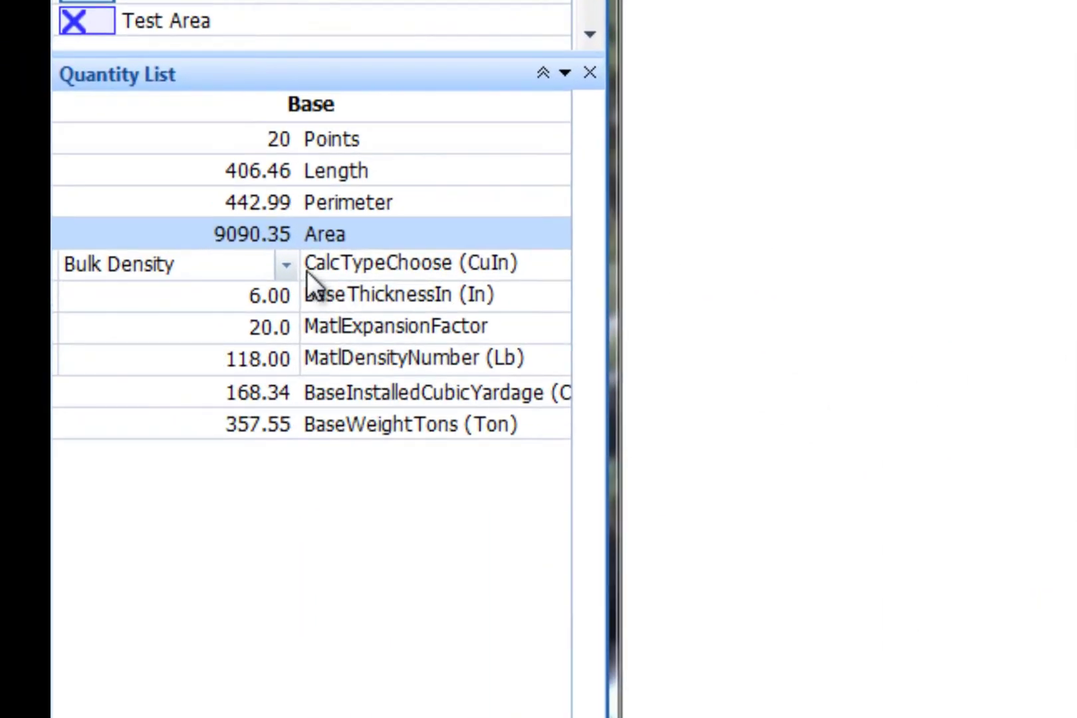
Switch the Base takeoff's calculation type to Cubic Yards (Shipped).
{"action": "left_click", "coordinate": [287, 265]}
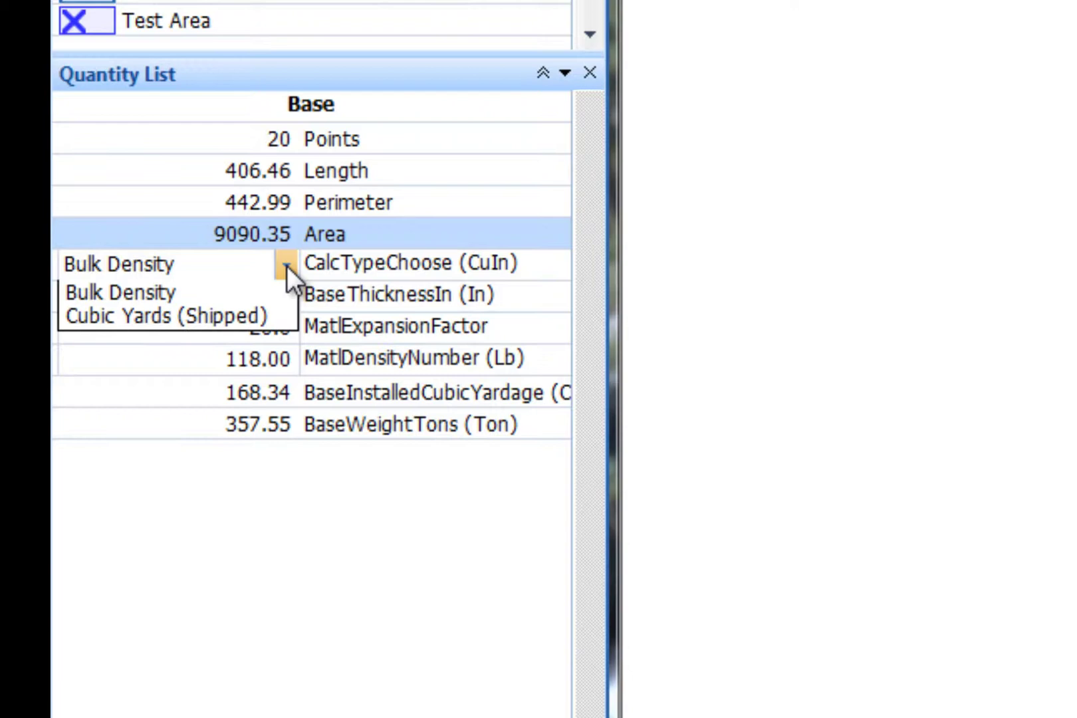
{"action": "left_click", "coordinate": [210, 317]}
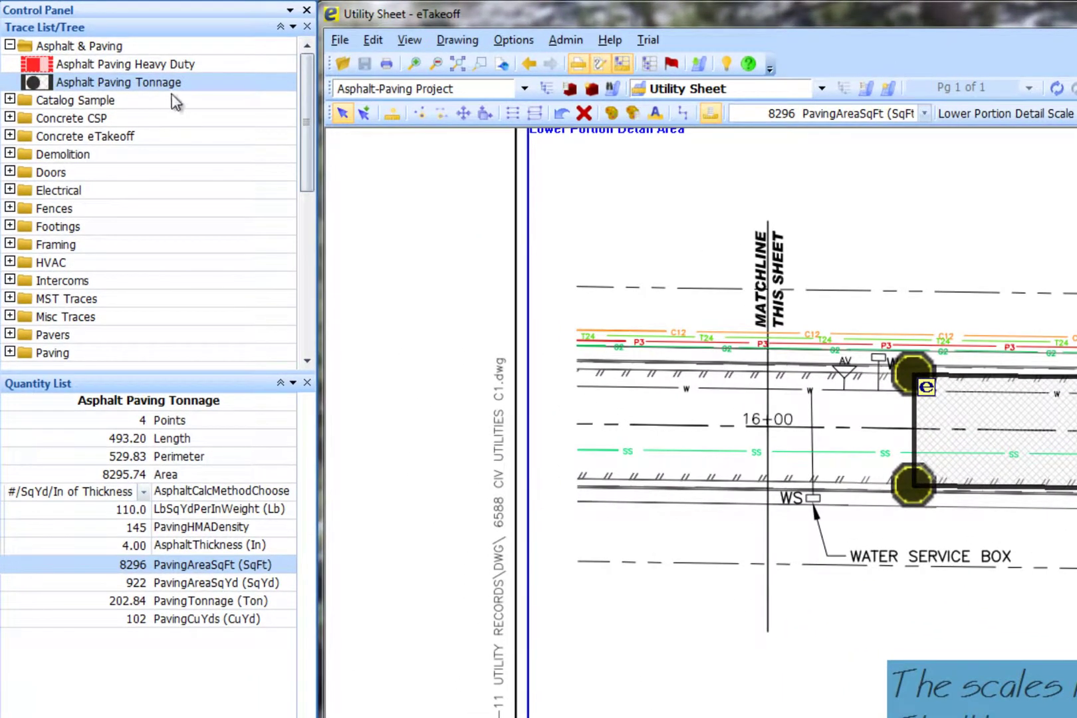
Reassign the traced area to Asphalt Paving Tonnage: 8296 sq ft at 4-inch thickness.
{"action": "left_click", "coordinate": [166, 65]}
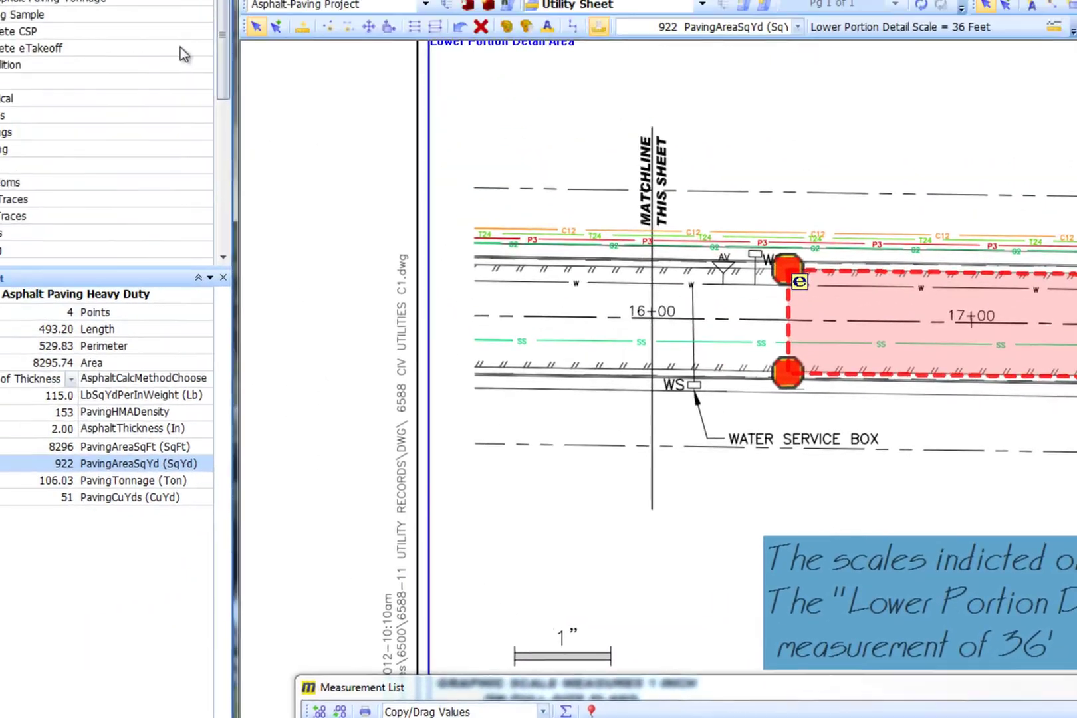
{"action": "left_click", "coordinate": [172, 76]}
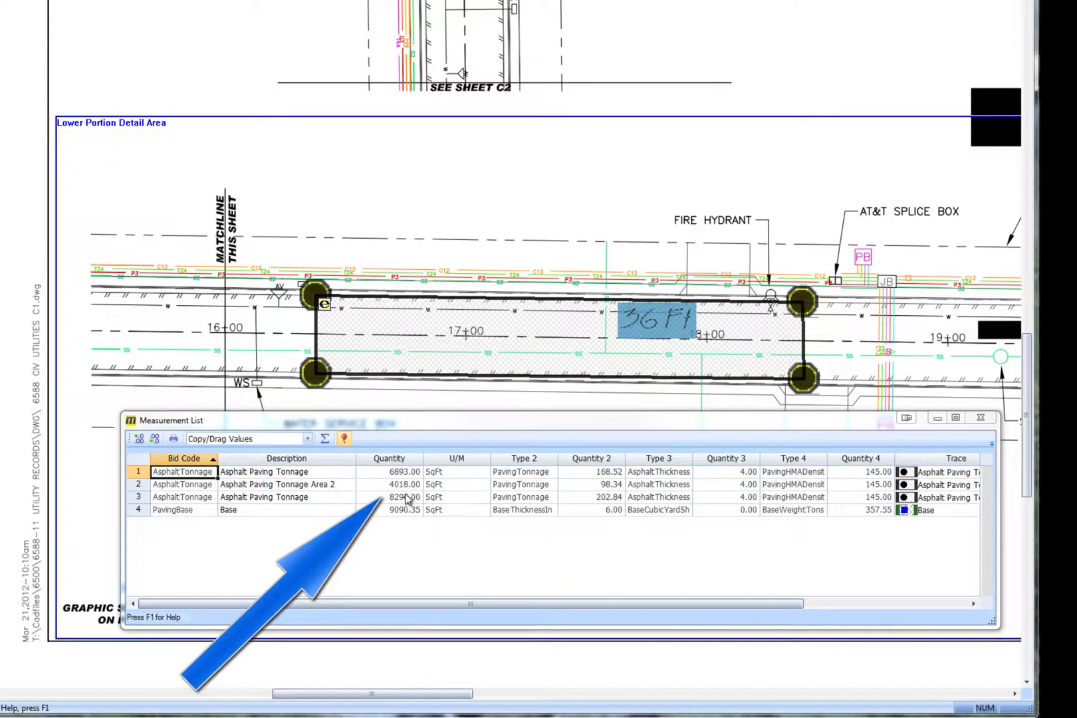
Copy the paving area to a spot above the road.
{"action": "mouse_move", "coordinate": [529, 311]}
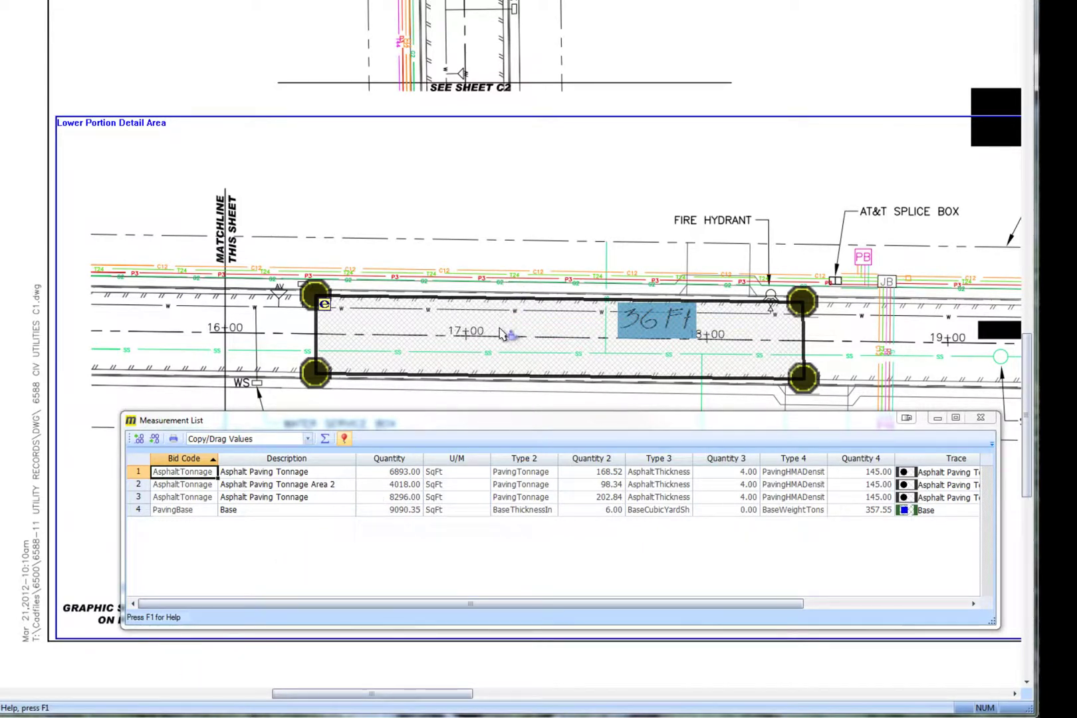
{"action": "mouse_move", "coordinate": [509, 330]}
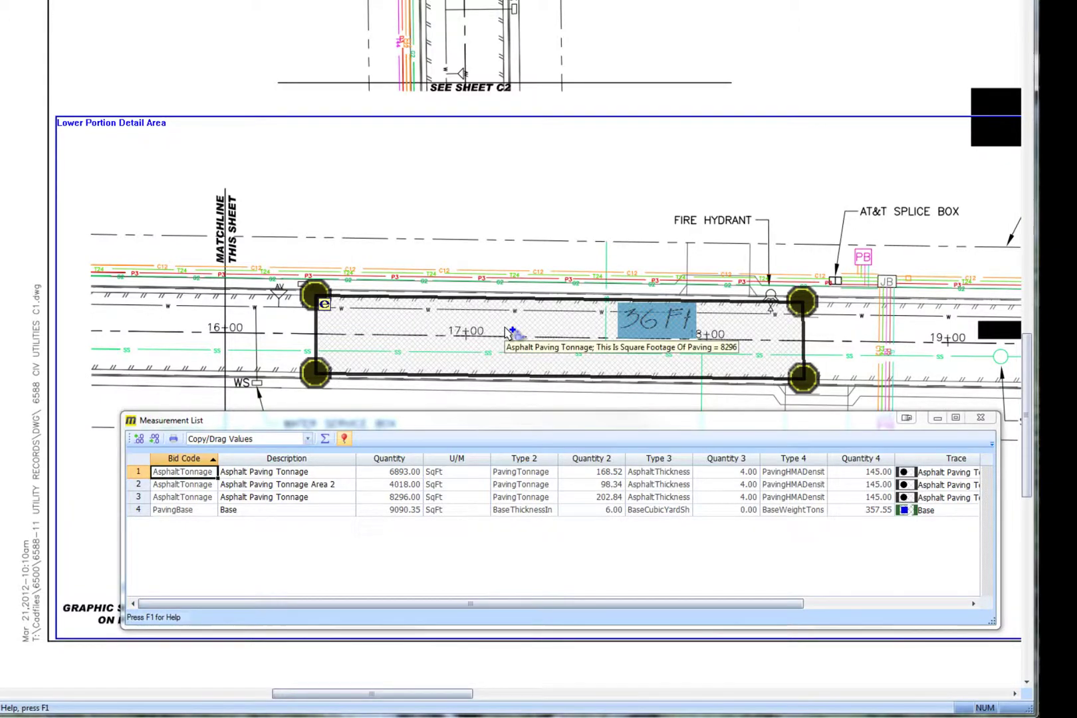
{"action": "left_click_drag", "start_coordinate": [509, 330], "coordinate": [504, 213], "text": "ctrl"}
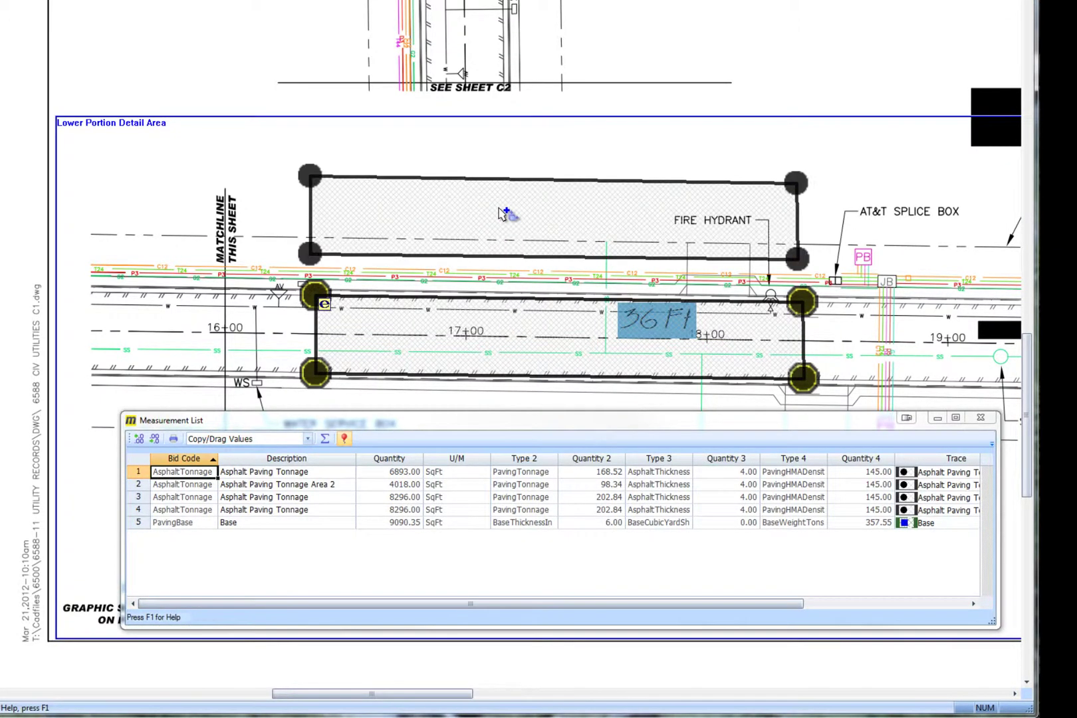
{"action": "mouse_move", "coordinate": [503, 213]}
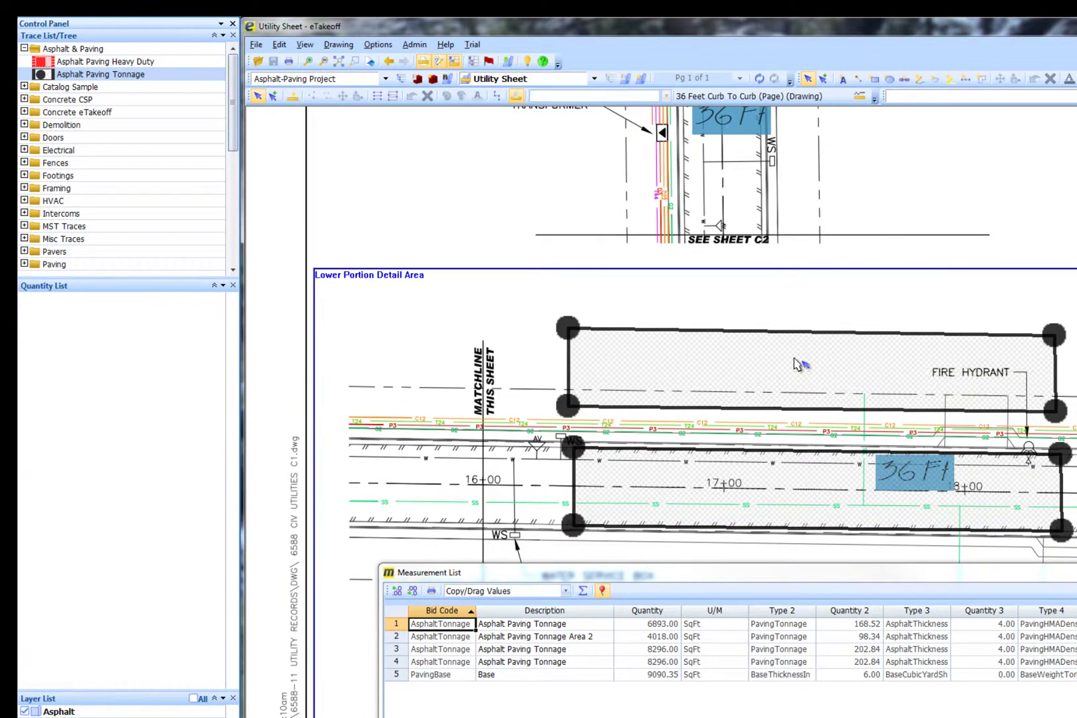
Make the upper copy an Asphalt Paving Heavy Duty takeoff: 922 SqYd, 106.03 tons.
{"action": "left_click", "coordinate": [798, 364]}
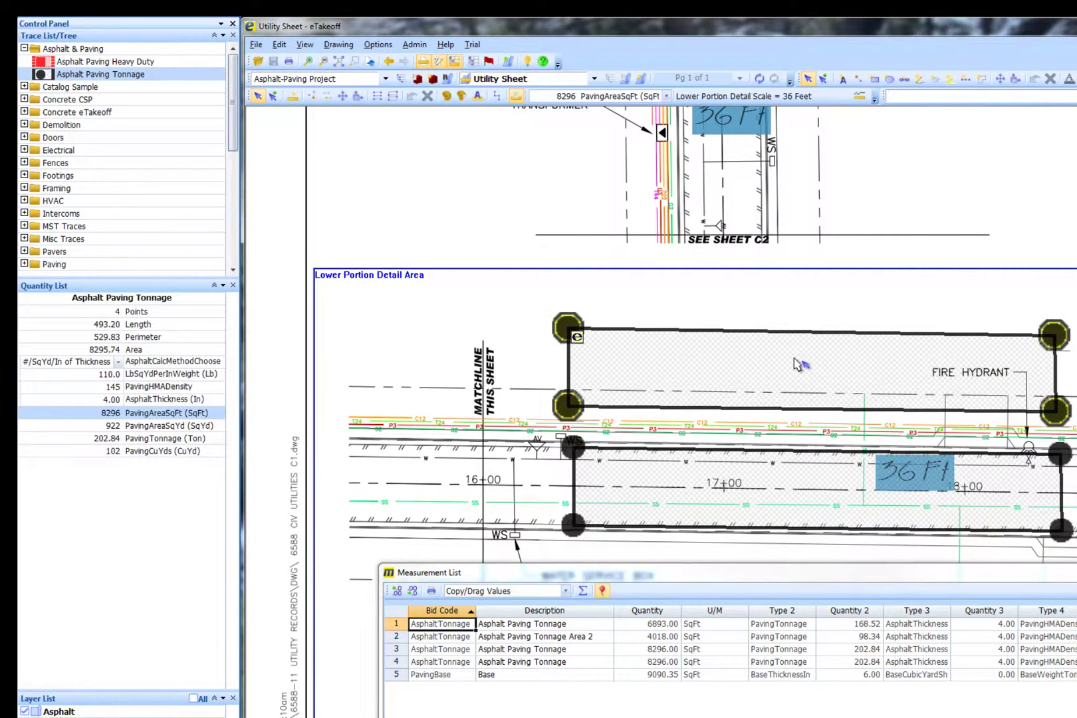
{"action": "left_click", "coordinate": [124, 64]}
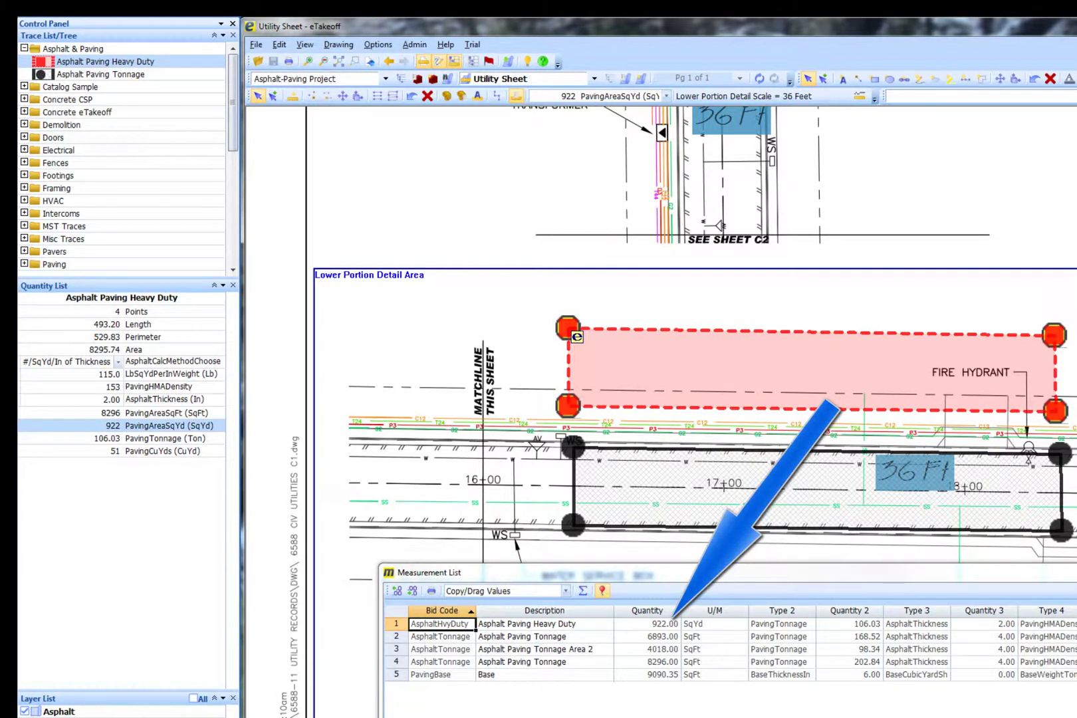
{"action": "left_click", "coordinate": [807, 492]}
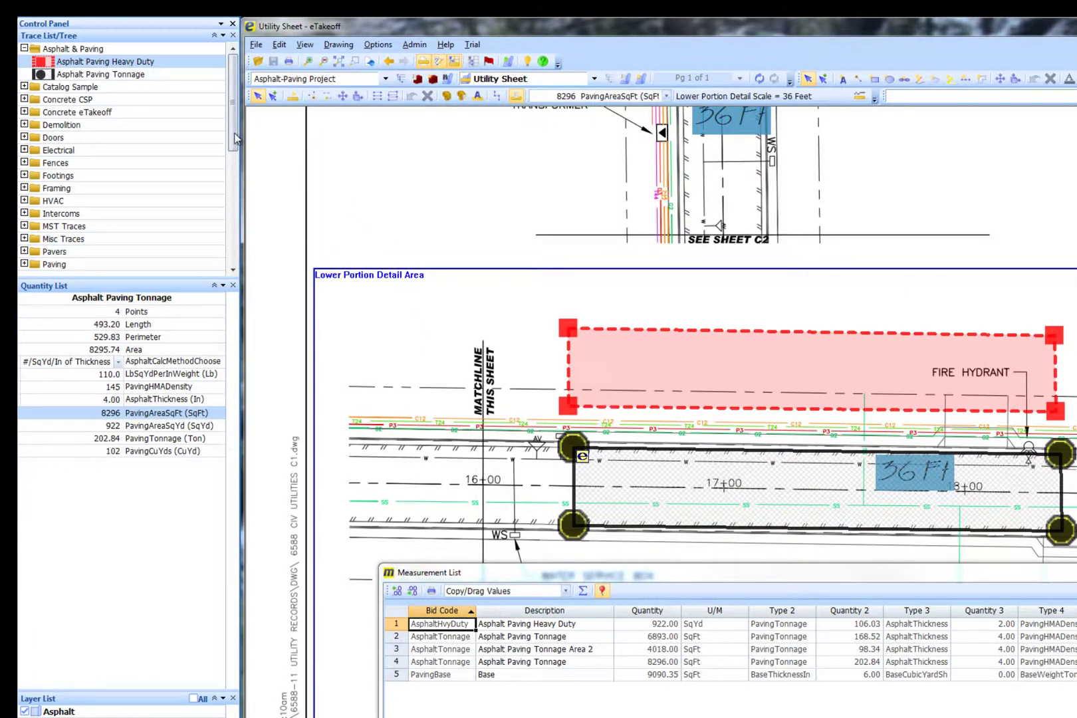
Make the lower area a 6-inch Bulk Density Base takeoff: 8295.74 sq ft, 326.30 tons.
{"action": "left_click_drag", "start_coordinate": [234, 145], "coordinate": [234, 173]}
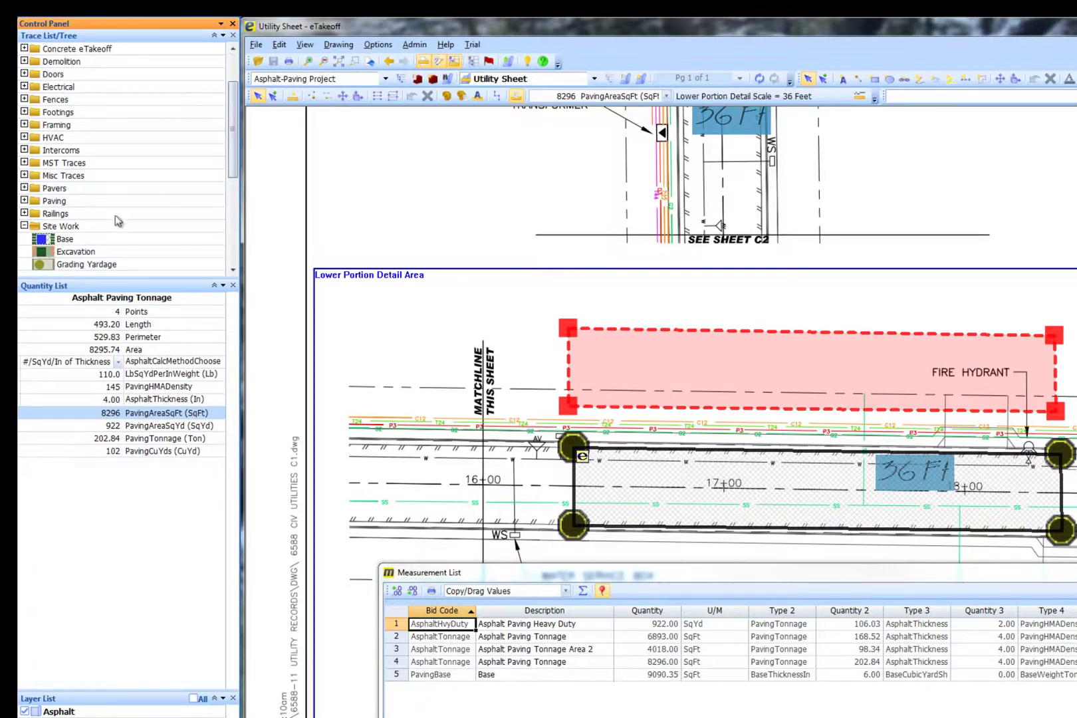
{"action": "double_click", "coordinate": [57, 240]}
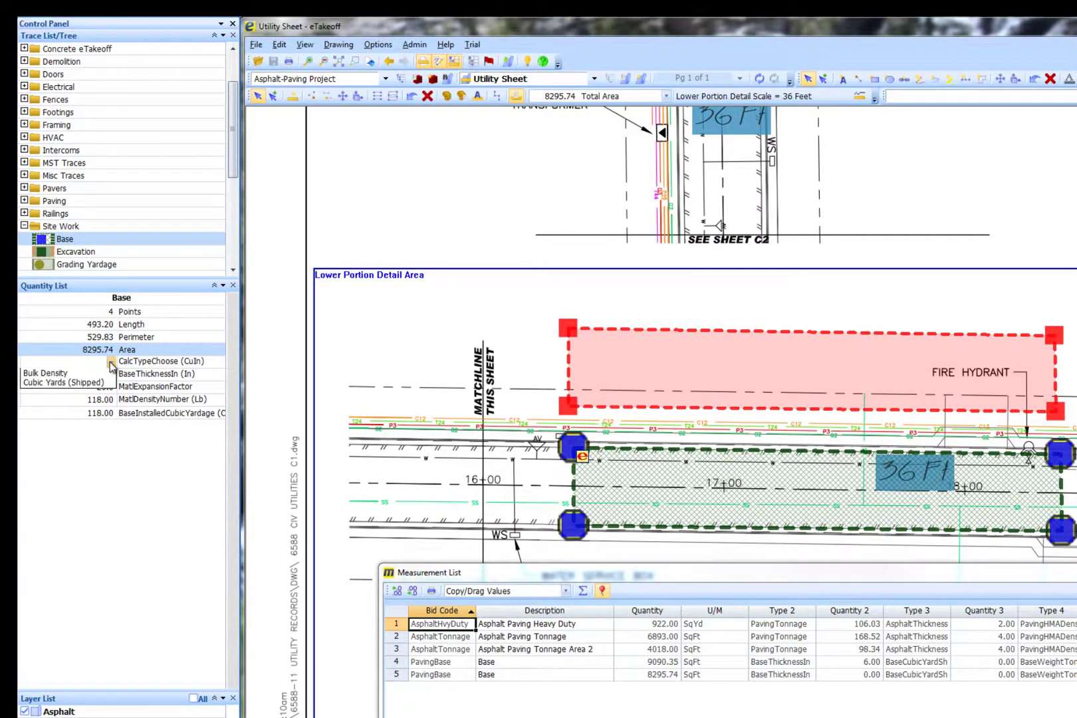
{"action": "left_click", "coordinate": [65, 377]}
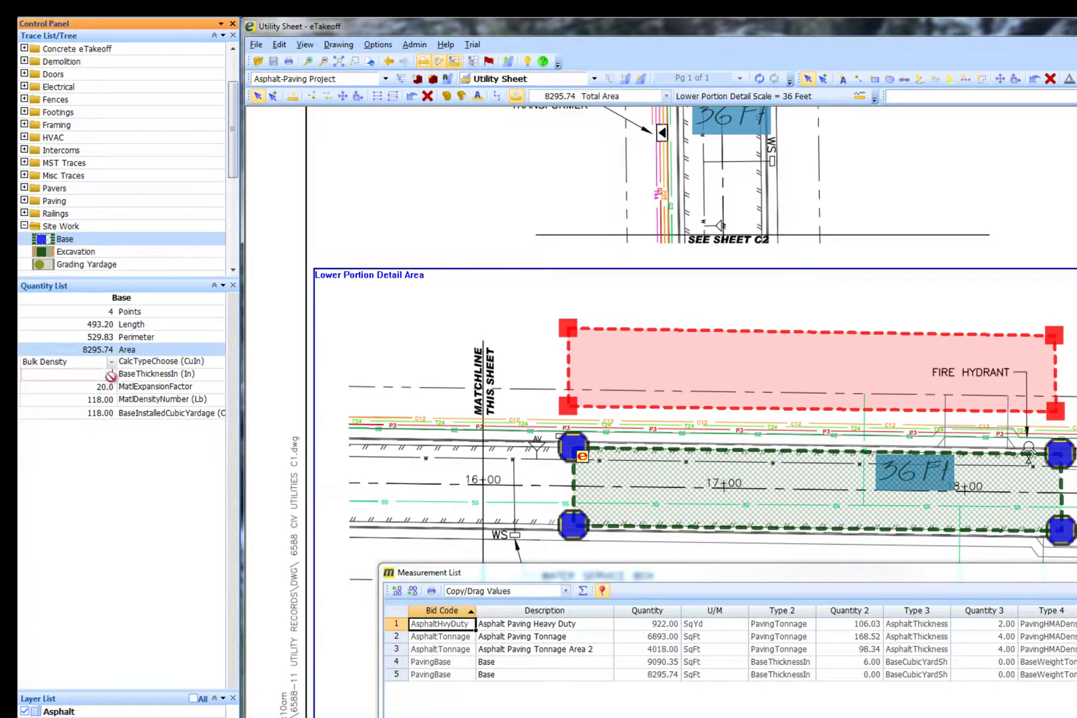
{"action": "type", "text": "6"}
{"action": "key", "text": "Return"}
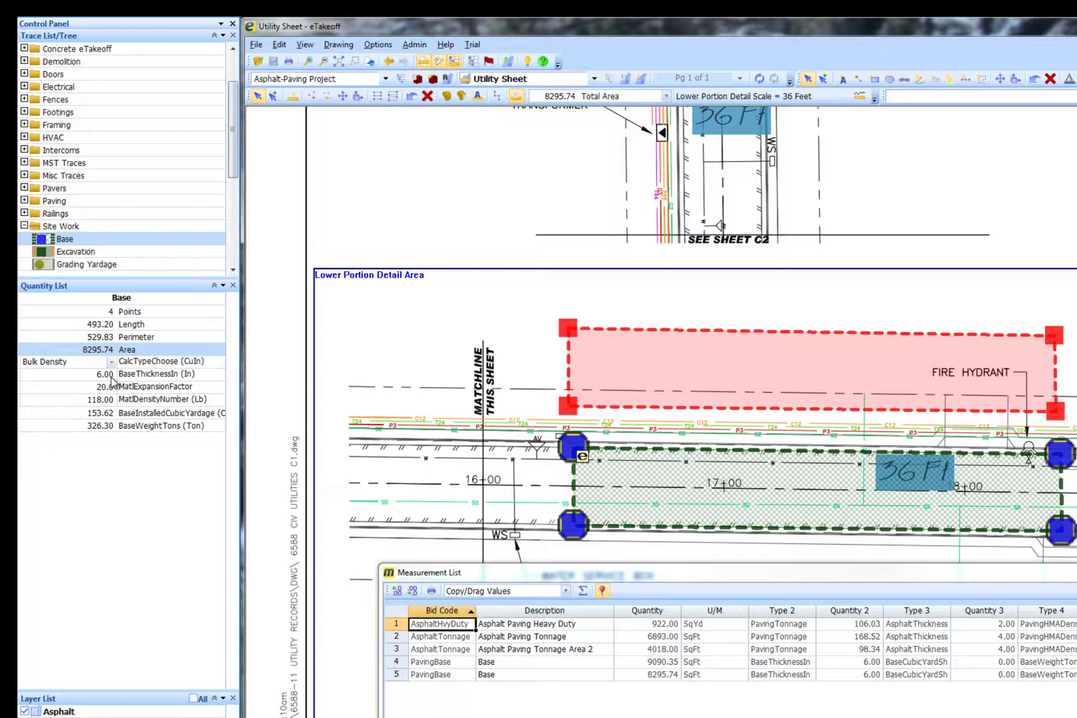
{"action": "key", "text": "Escape"}
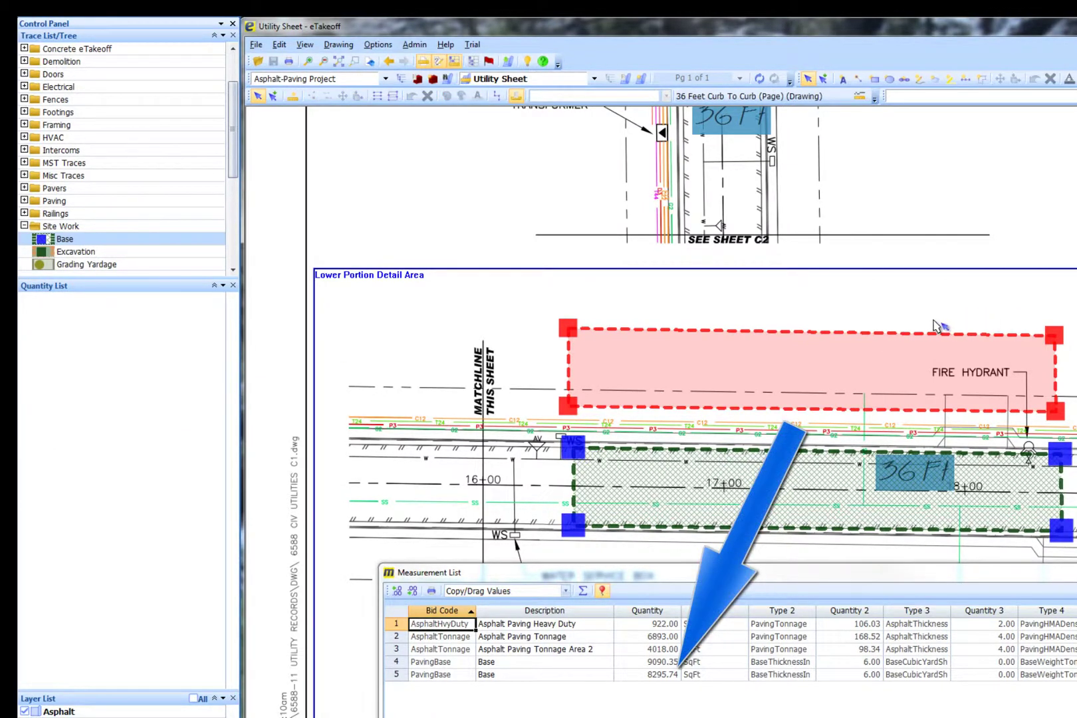
Move the red Heavy Duty asphalt area down onto the Base area's outline and deselect it.
{"action": "left_click", "coordinate": [765, 364]}
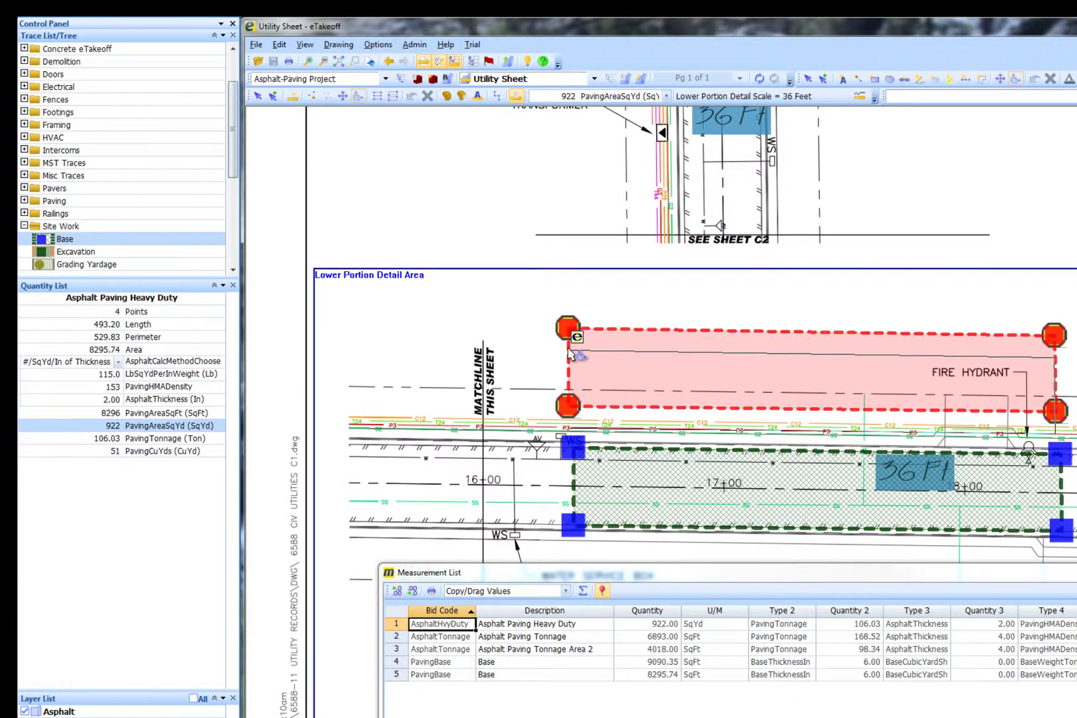
{"action": "left_click", "coordinate": [576, 452]}
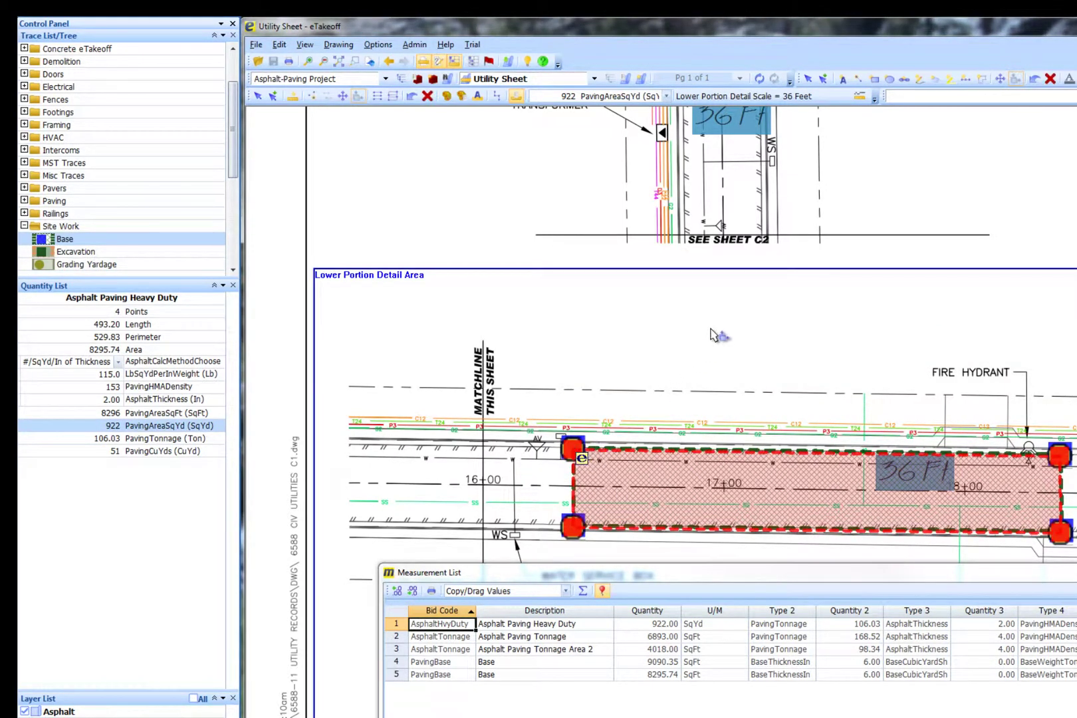
{"action": "key", "text": "Escape"}
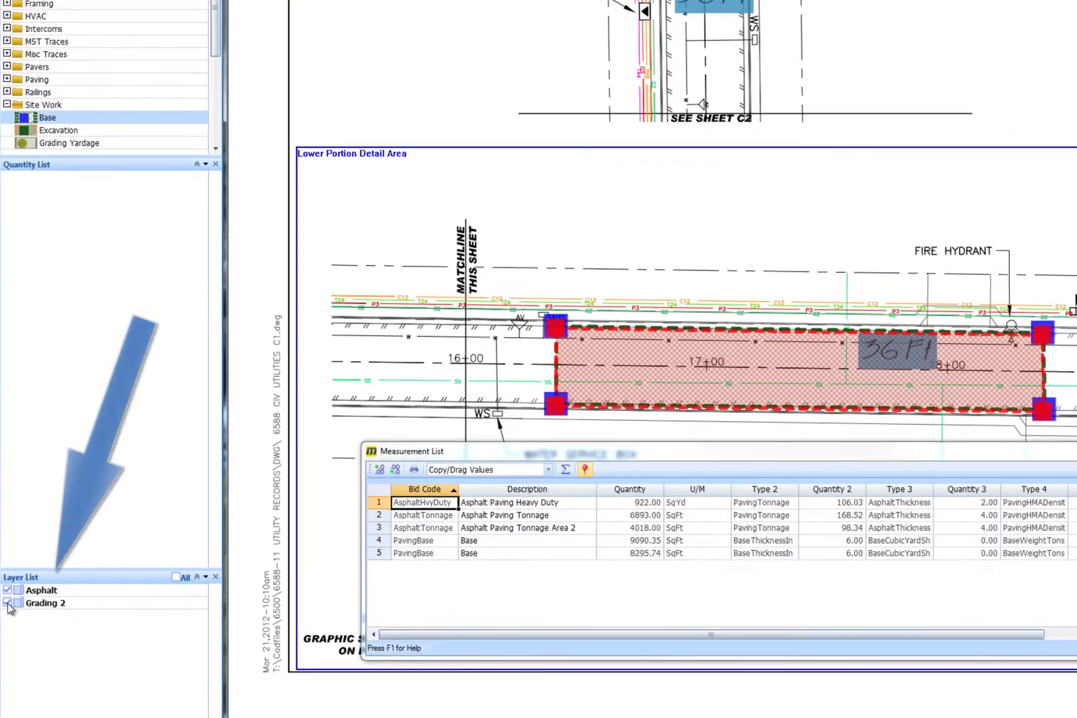
Hide the Grading 2 layer, then toggle the Asphalt layer off and on to compare the overlap.
{"action": "left_click", "coordinate": [23, 717]}
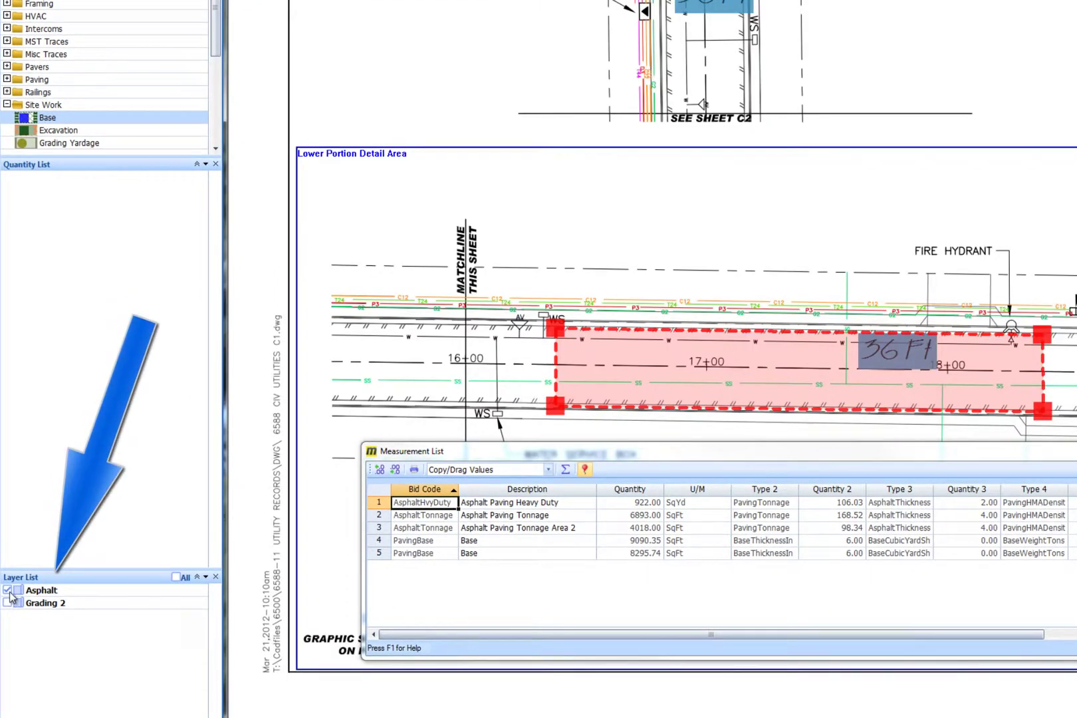
{"action": "left_click", "coordinate": [7, 591]}
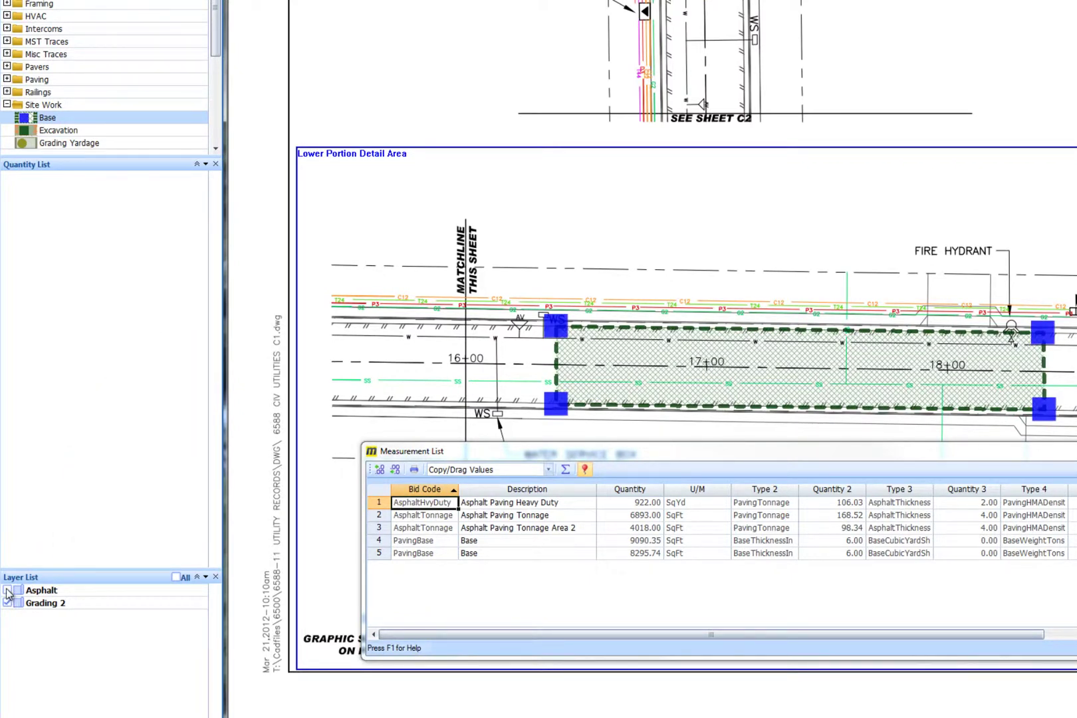
{"action": "left_click", "coordinate": [8, 591]}
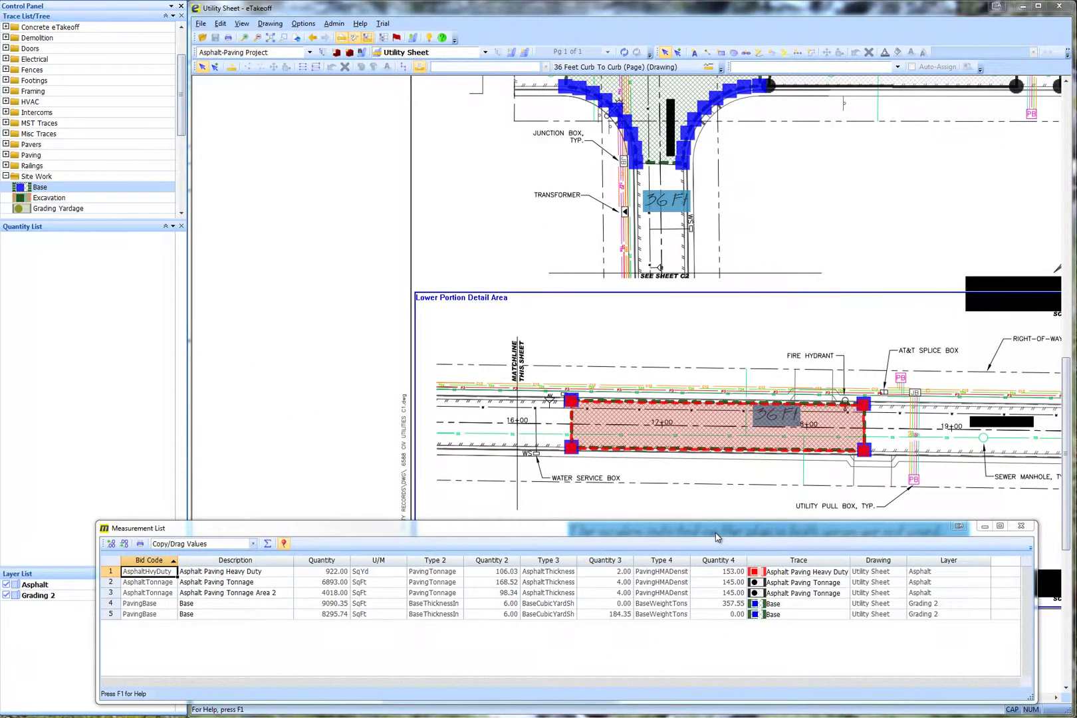
Load the 4 Column Excel Xfr column configuration into the Measurement List.
{"action": "right_click", "coordinate": [666, 561]}
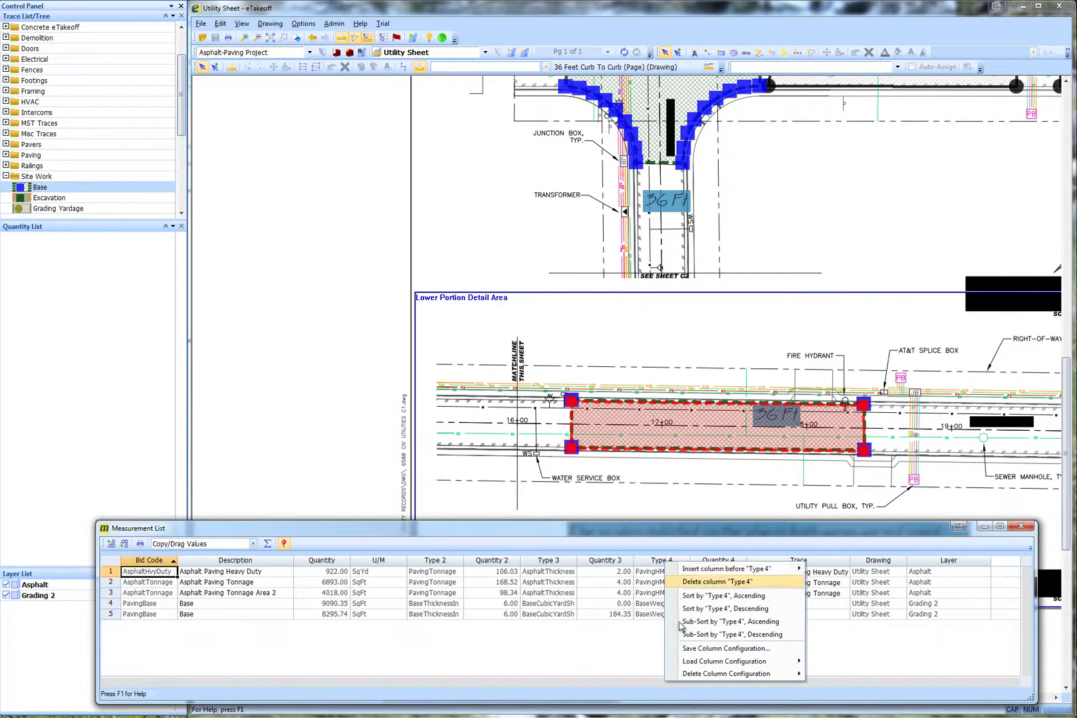
{"action": "mouse_move", "coordinate": [695, 661]}
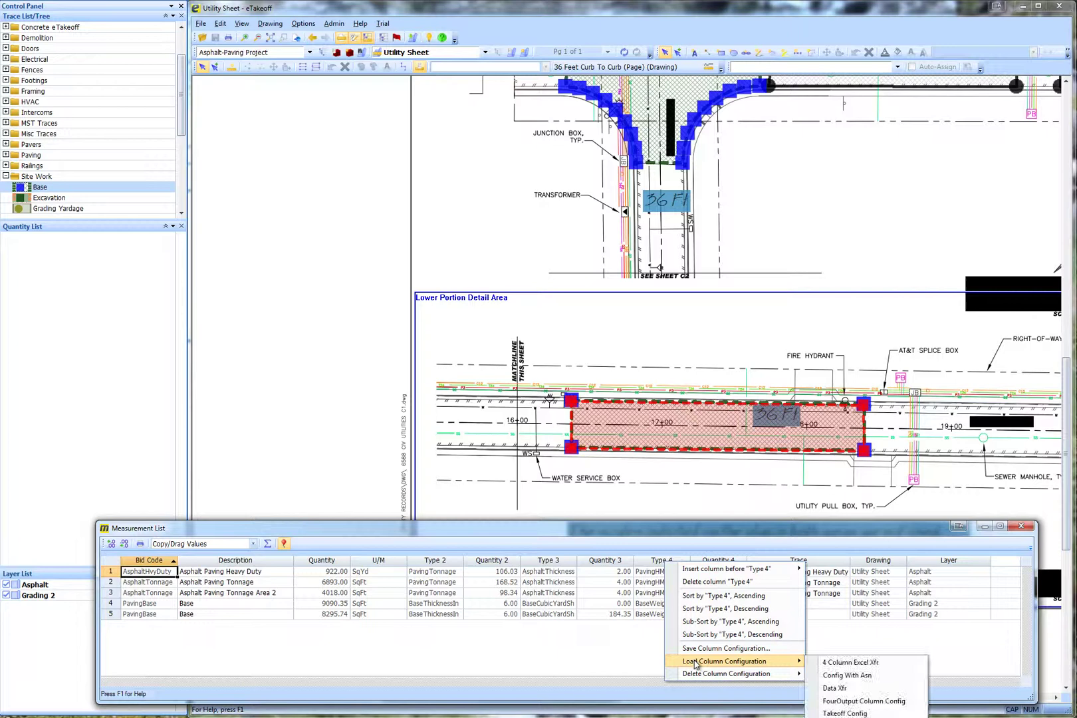
{"action": "left_click", "coordinate": [837, 663]}
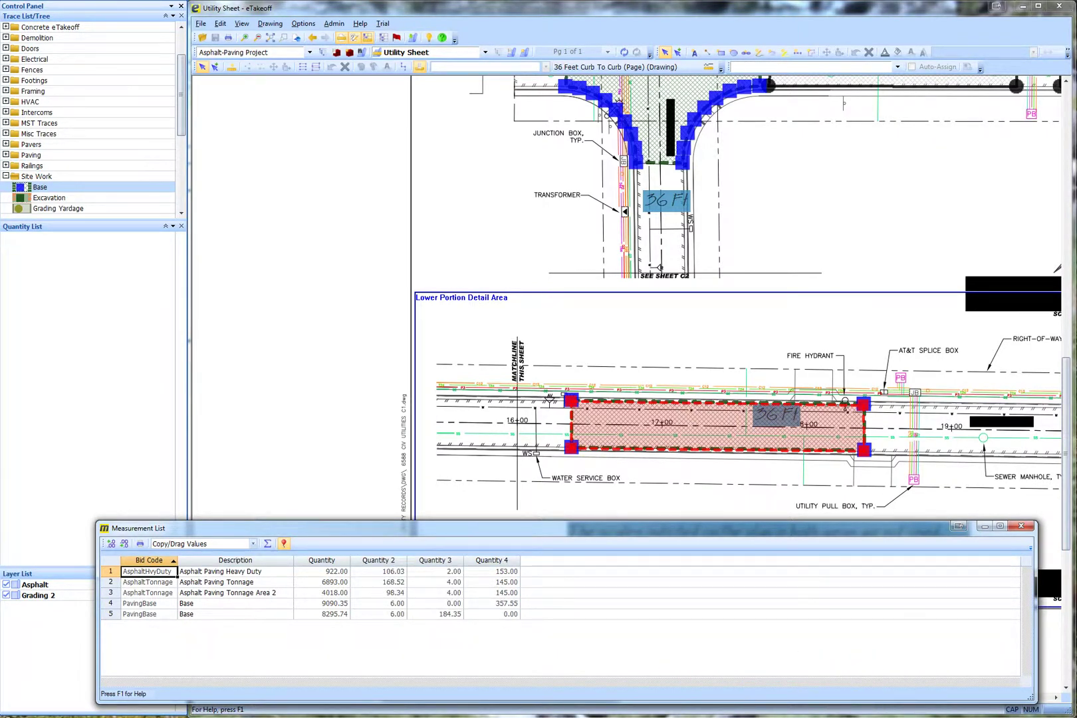
Drag the three asphalt measurement rows into the Excel worksheet at A8.
{"action": "key", "text": "alt+Tab"}
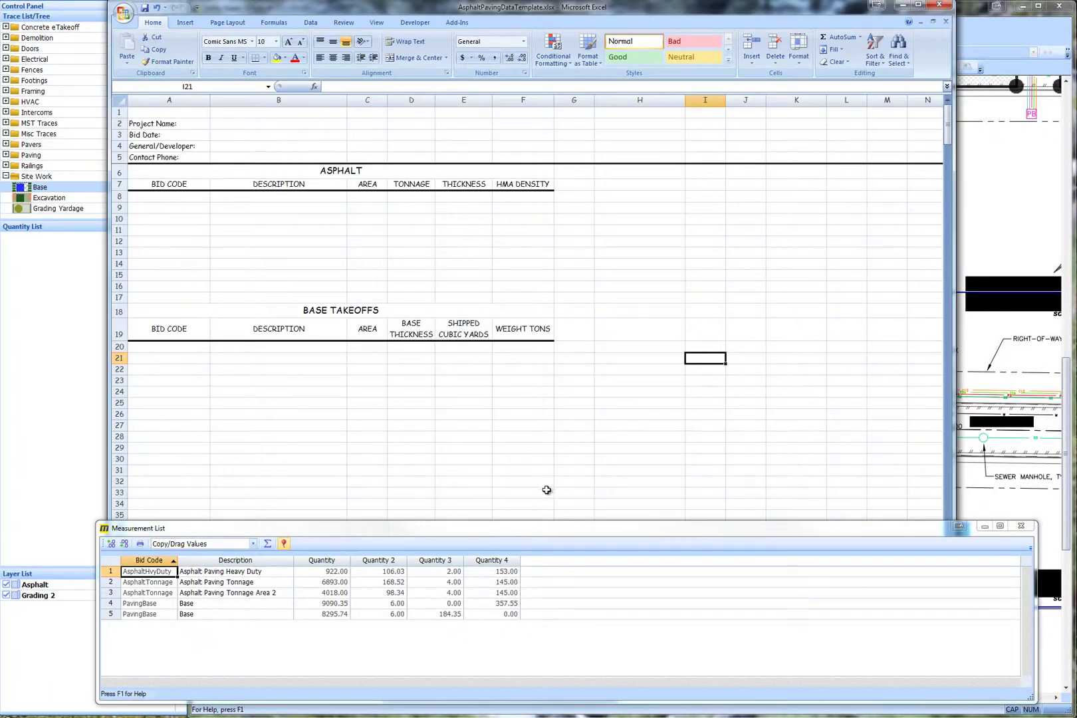
{"action": "left_click", "coordinate": [158, 576]}
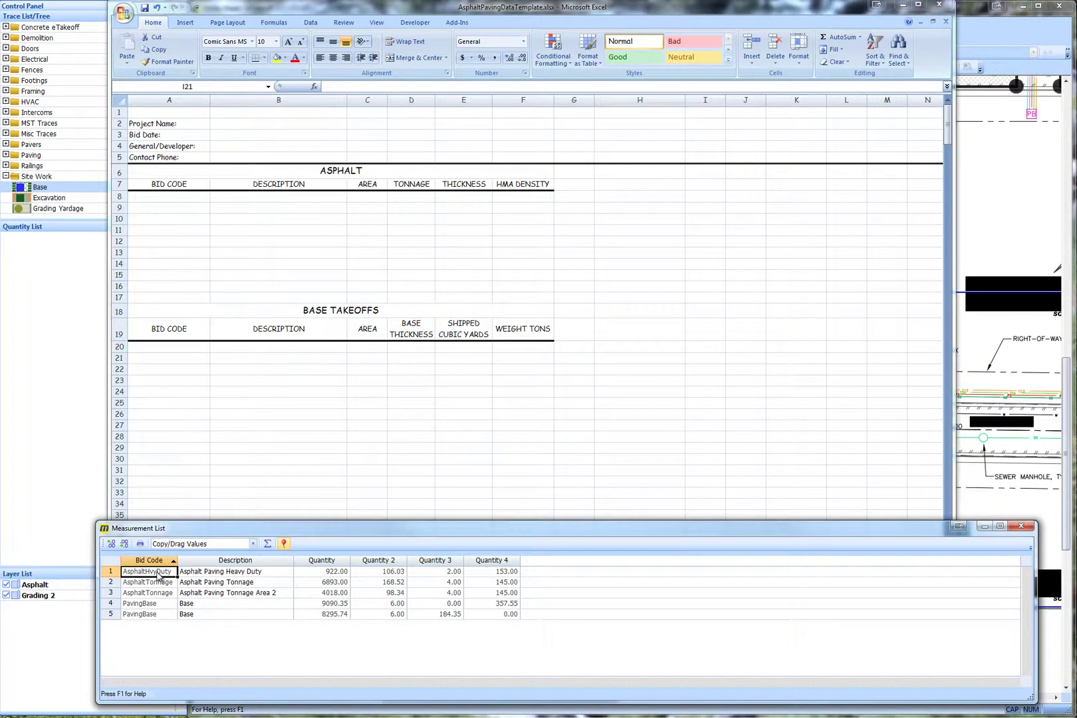
{"action": "left_click", "coordinate": [516, 594], "text": "shift"}
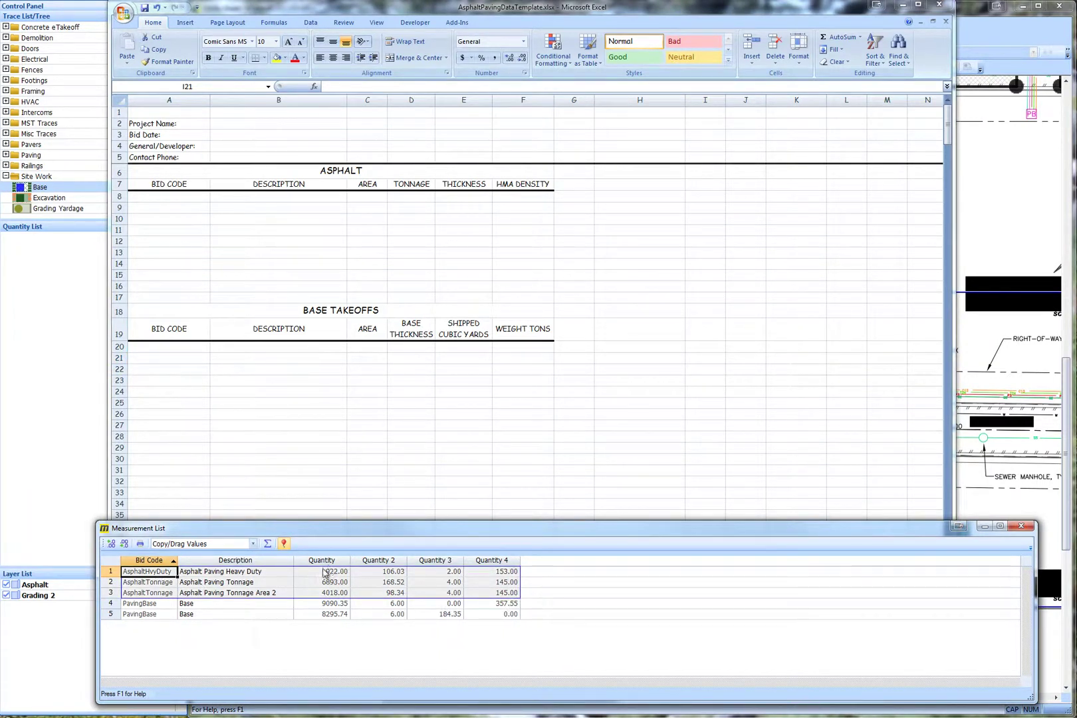
{"action": "left_click_drag", "start_coordinate": [144, 576], "coordinate": [192, 203]}
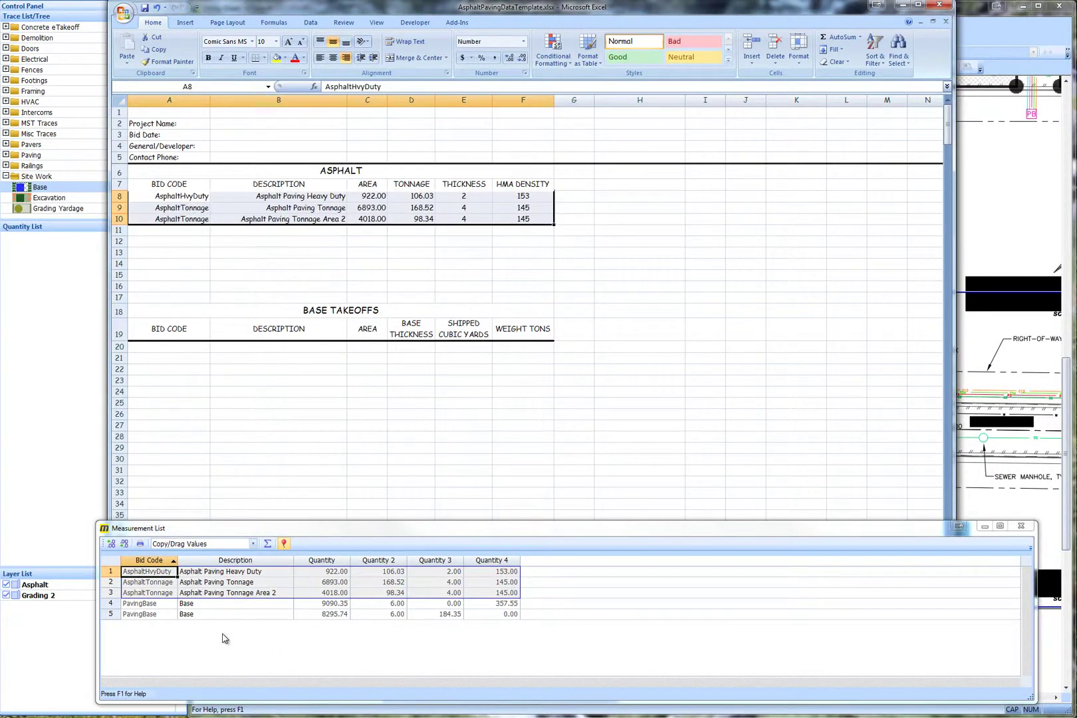
Drag the two PavingBase rows into the Base Takeoffs section at A20.
{"action": "left_click", "coordinate": [140, 604]}
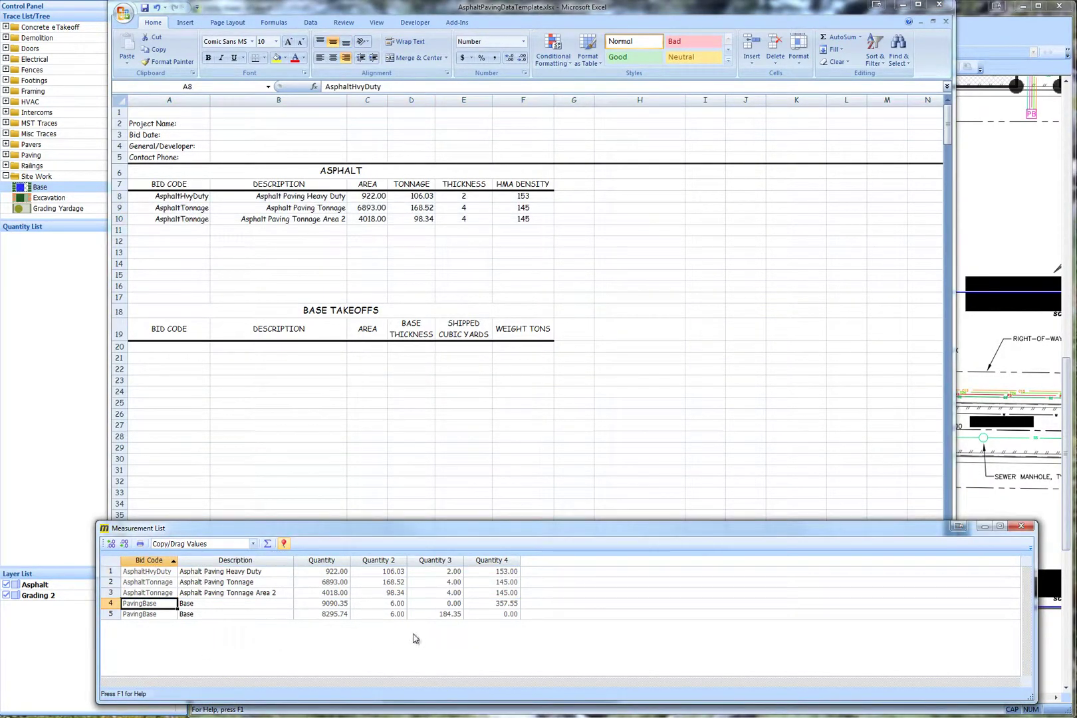
{"action": "left_click", "coordinate": [513, 615], "text": "shift"}
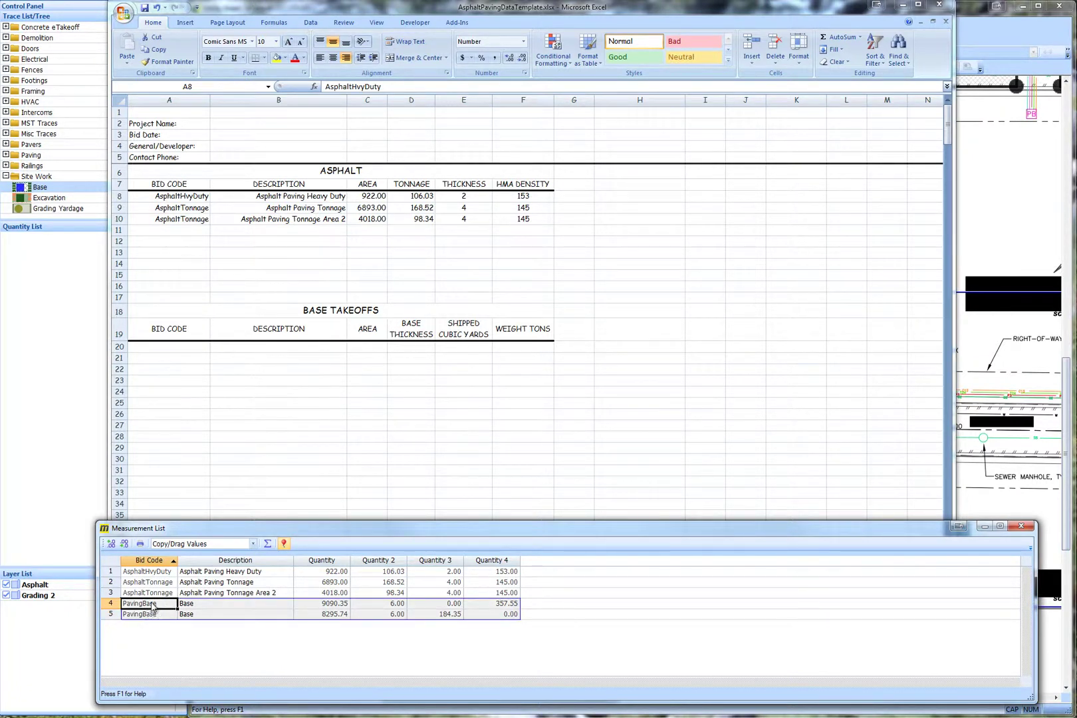
{"action": "left_click_drag", "start_coordinate": [152, 607], "coordinate": [185, 352]}
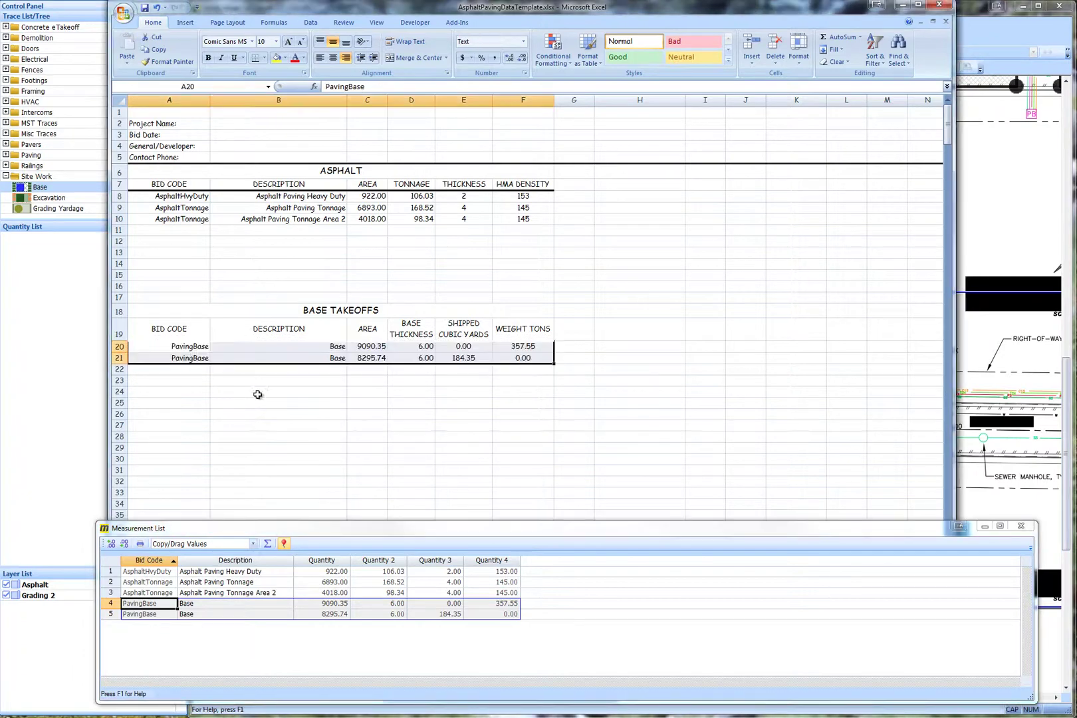